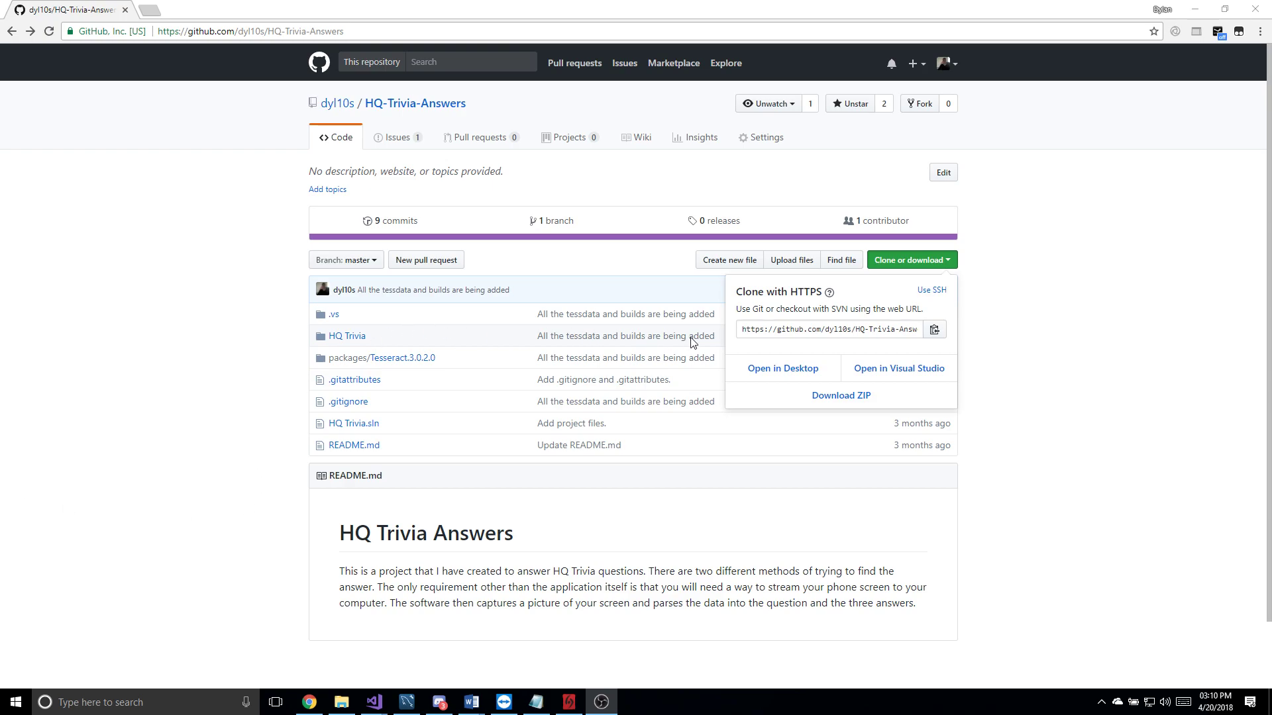
- Dismiss the Clone or download dropdown so the HQ-Trivia-Answers file list and README show
left_click(1072, 311)
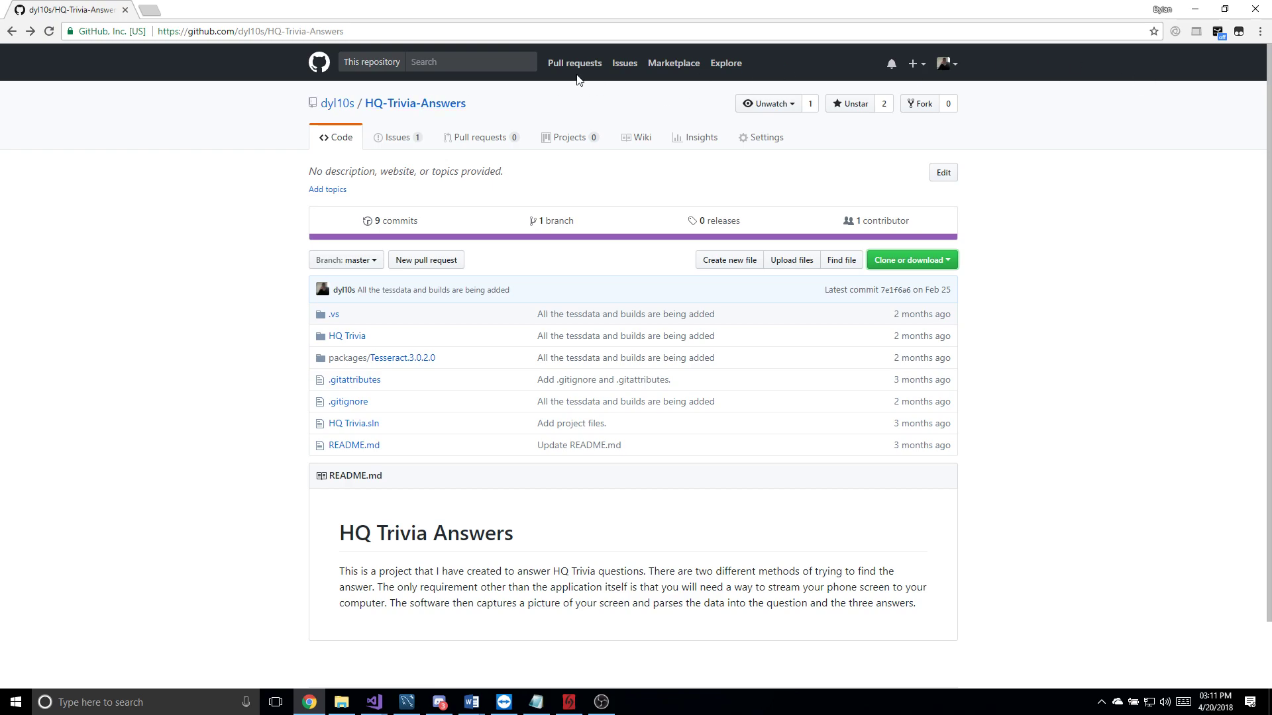
left_click(362, 29)
left_click(362, 30)
left_click(206, 238)
left_click(898, 264)
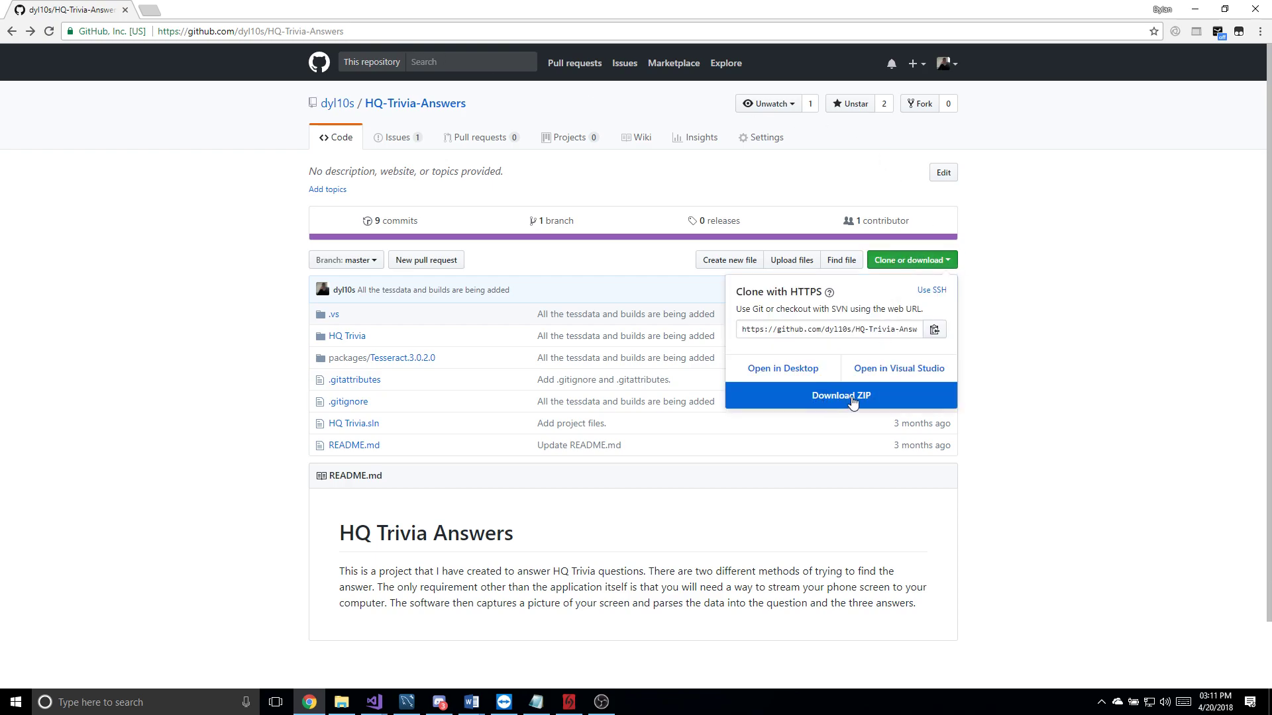
left_click(1015, 295)
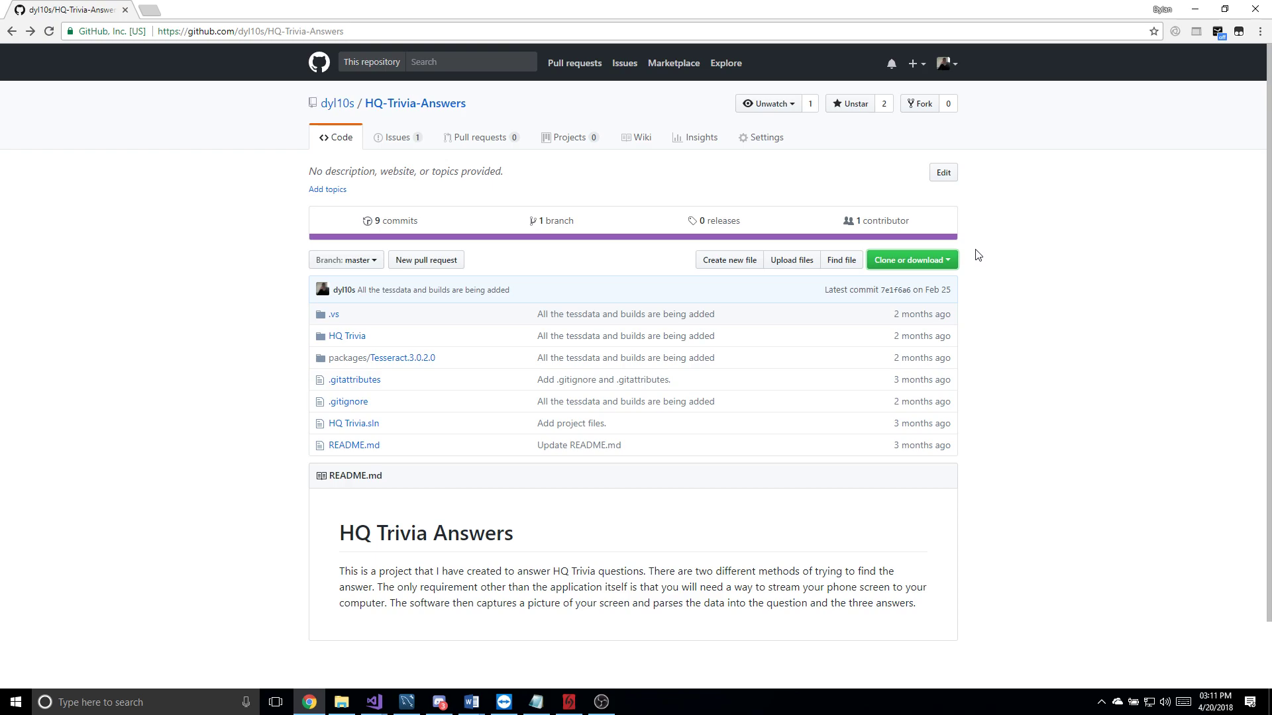
- Open the project's HQ Trivia\bin\Debug folder in File Explorer and shift its window right
left_click(341, 702)
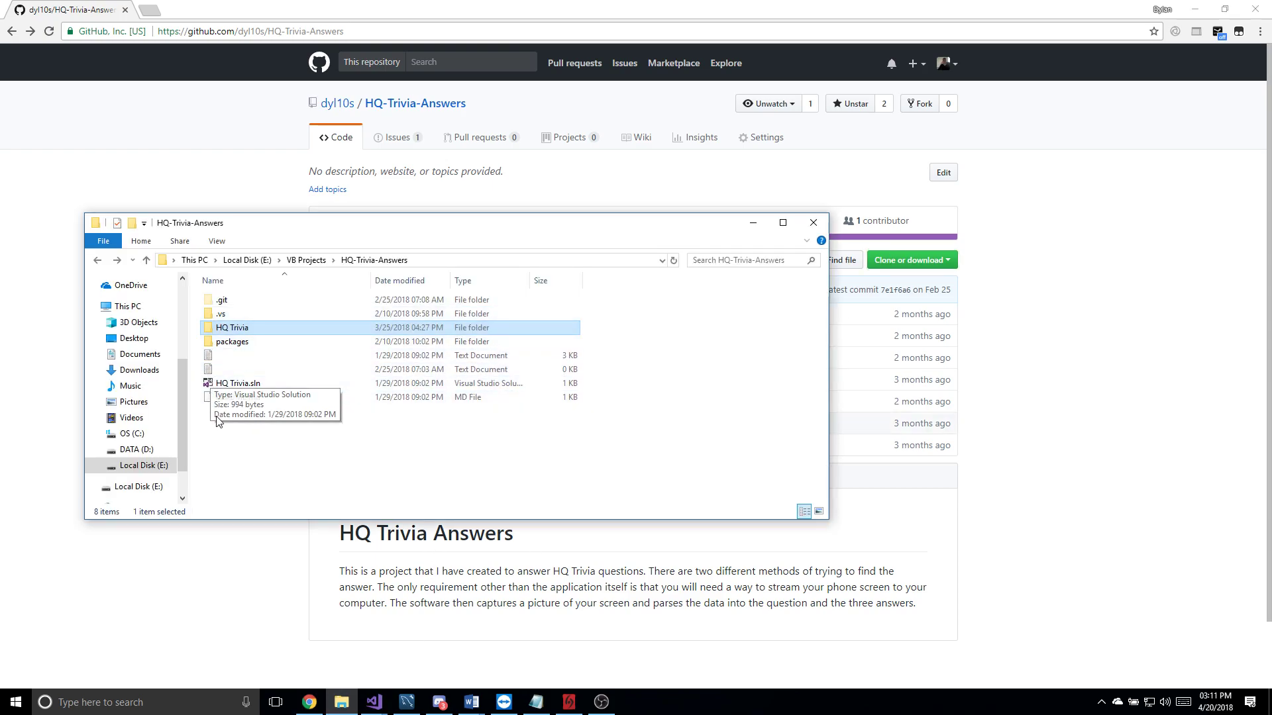
double_click(233, 329)
double_click(229, 302)
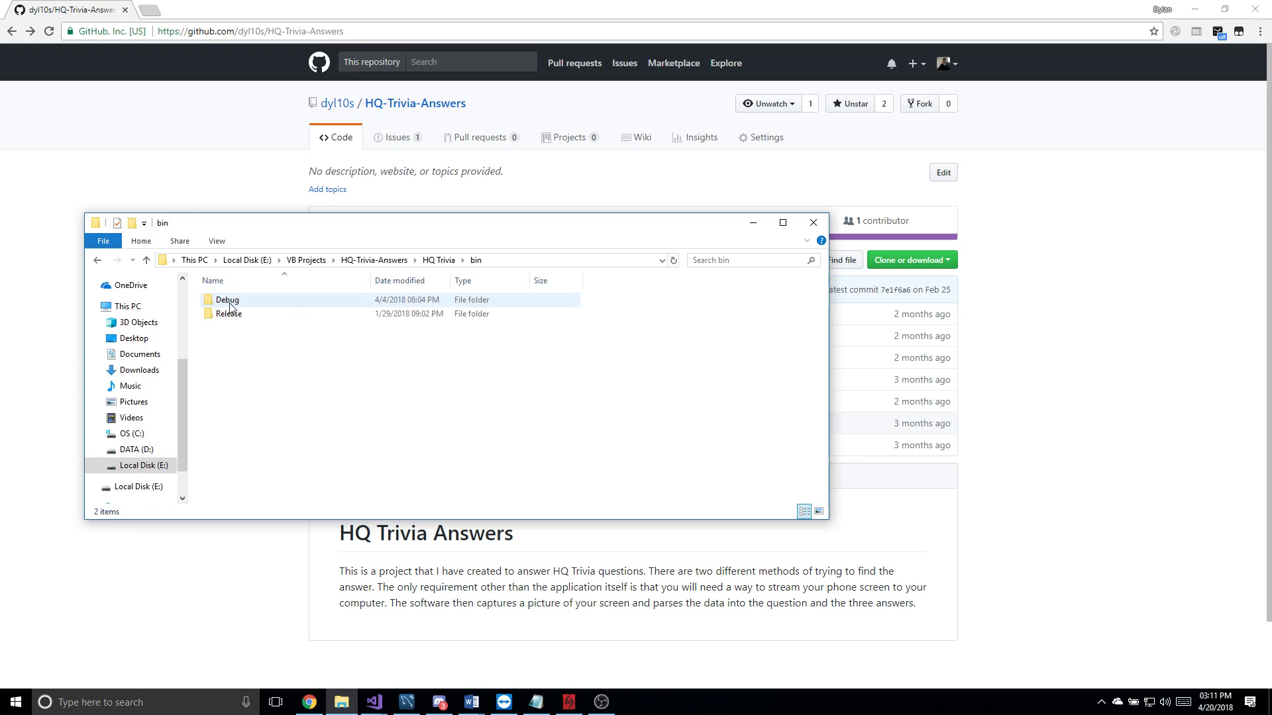
double_click(230, 303)
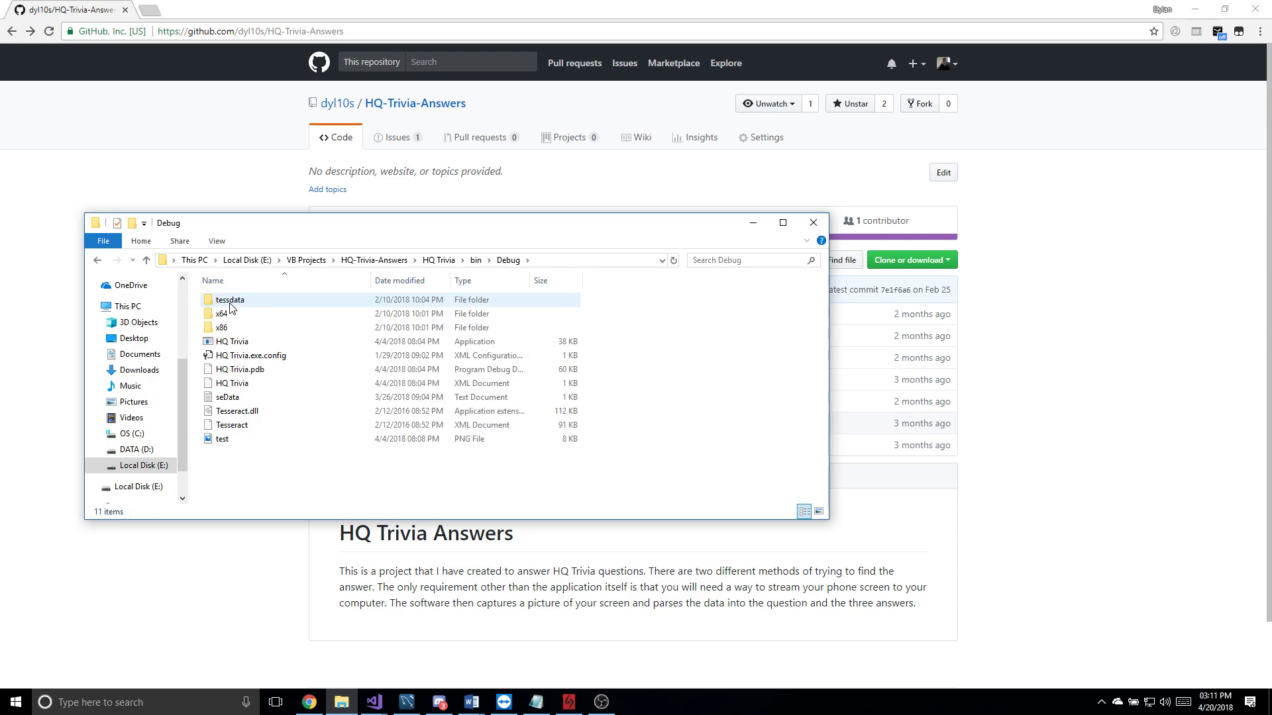
left_click_drag(237, 478, 231, 290)
left_click(237, 471)
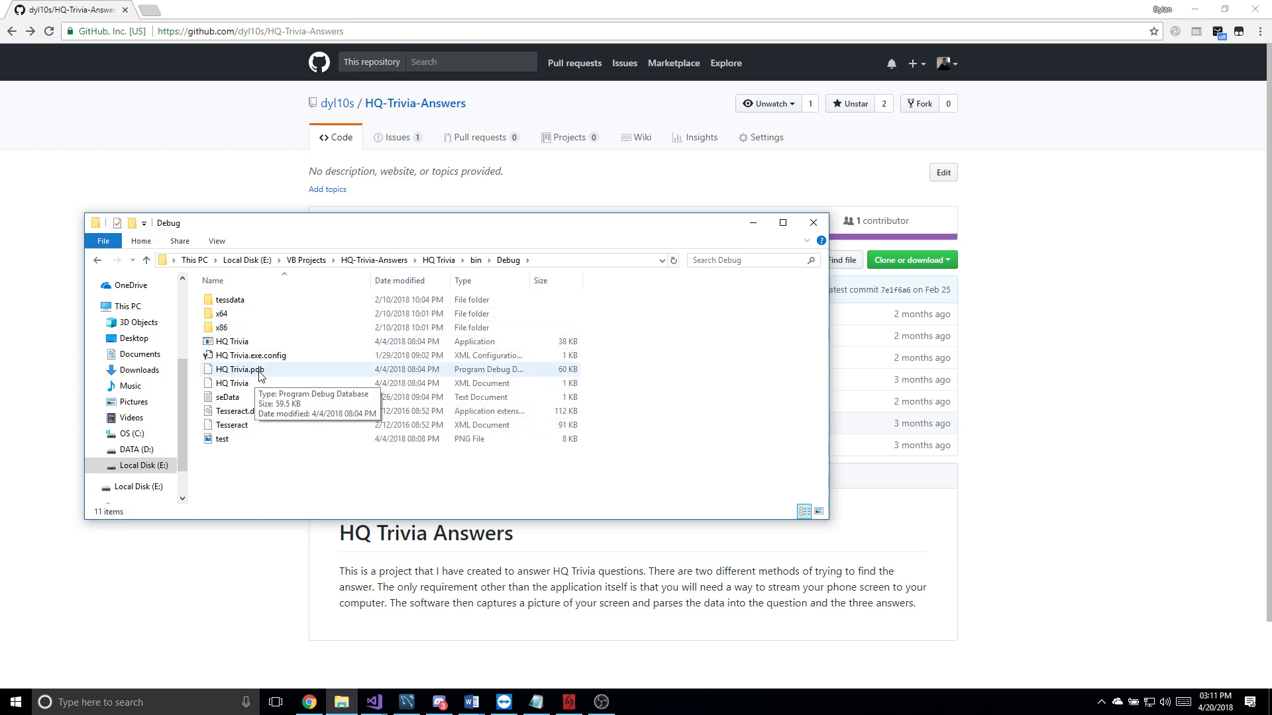
left_click_drag(362, 228, 548, 219)
- Launch HQ Trivia from Debug, minimize Explorer, then narrow the app window and place it right
double_click(422, 329)
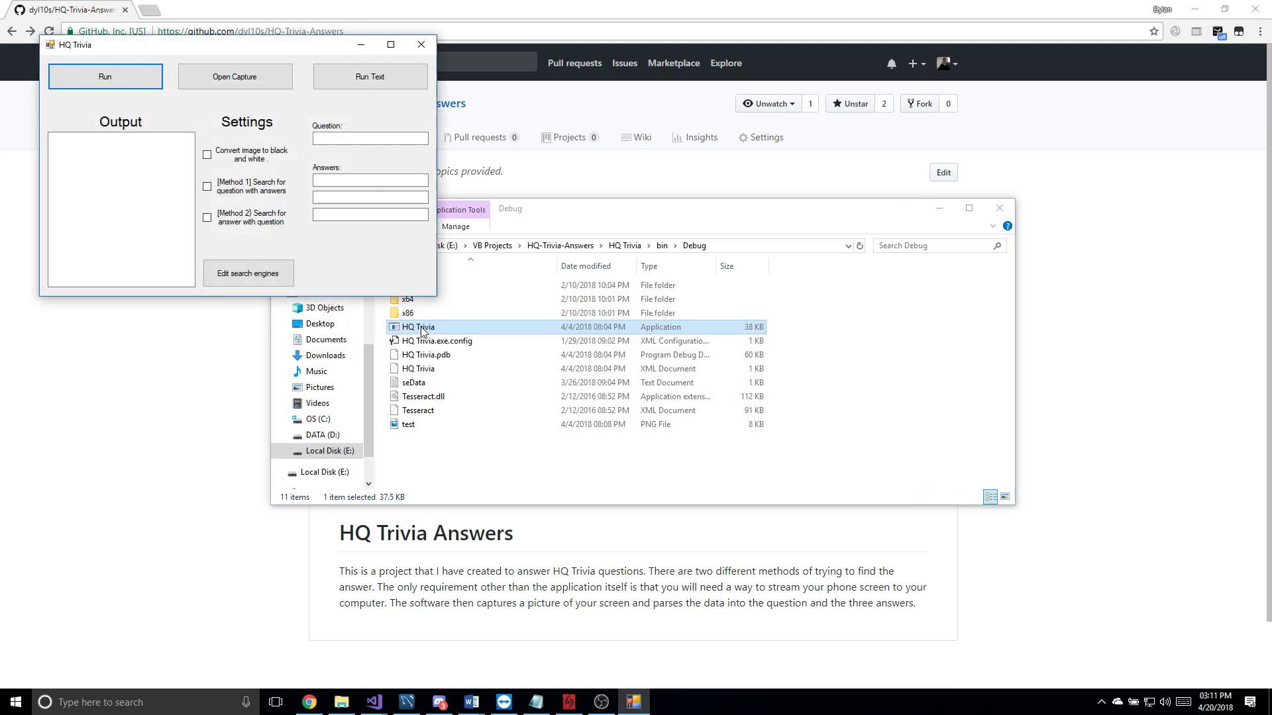
left_click(938, 208)
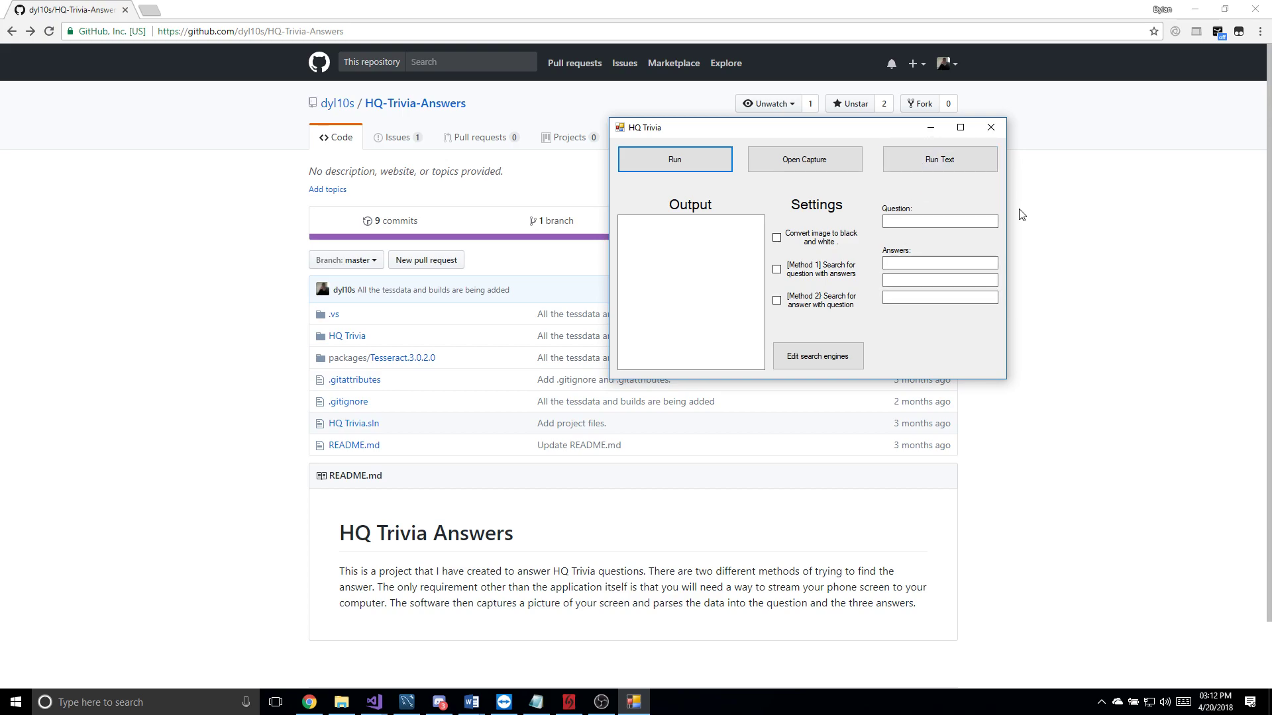
left_click_drag(1007, 209, 875, 208)
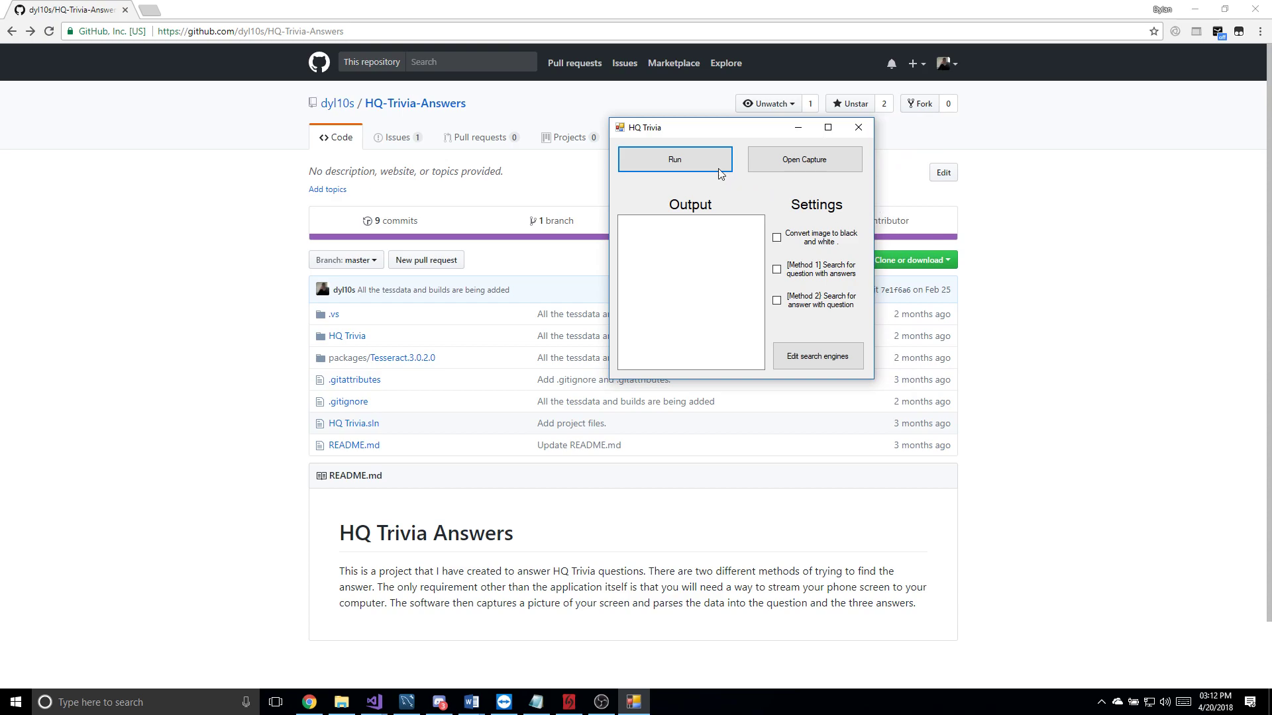
left_click_drag(703, 133, 933, 129)
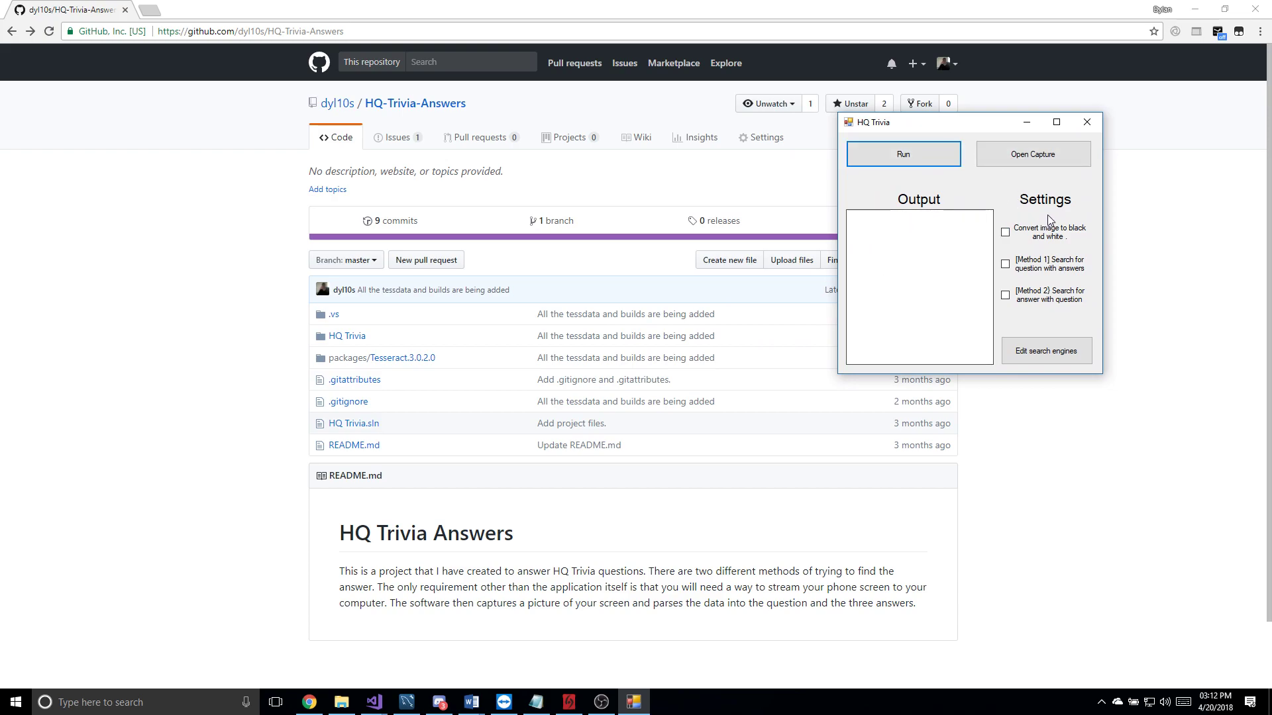
mouse_move(1038, 304)
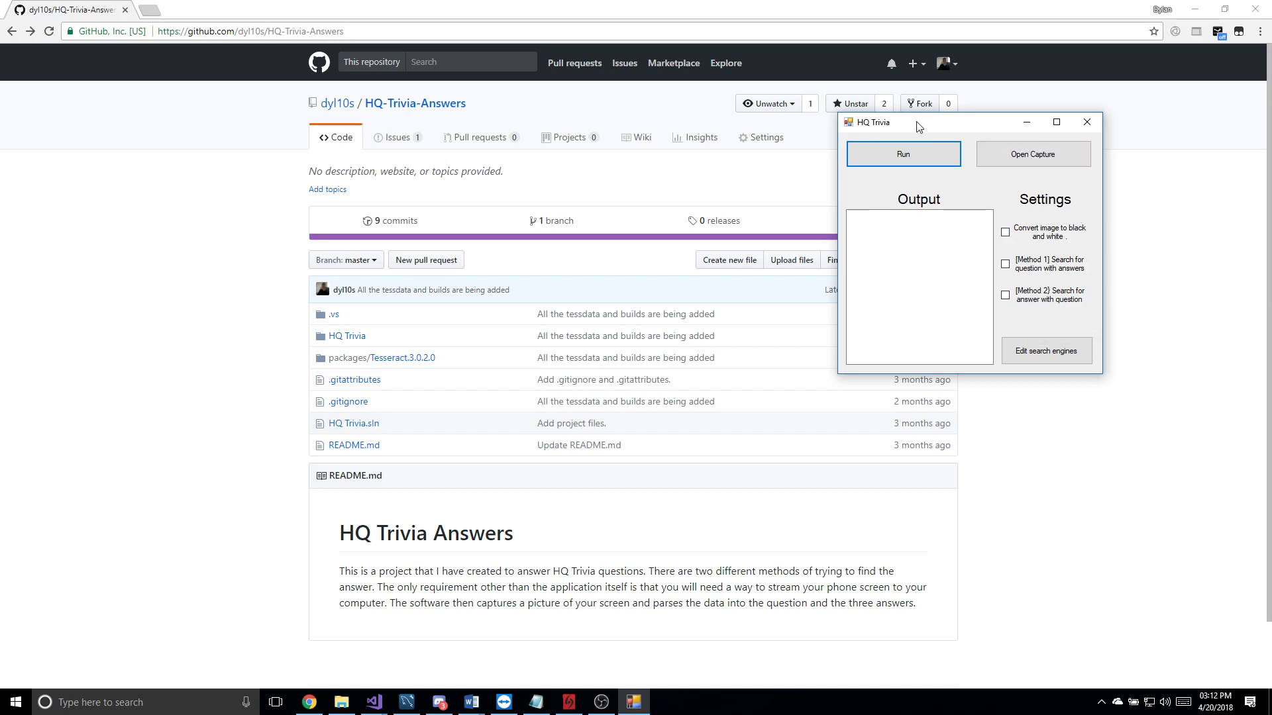
left_click_drag(914, 122, 1027, 173)
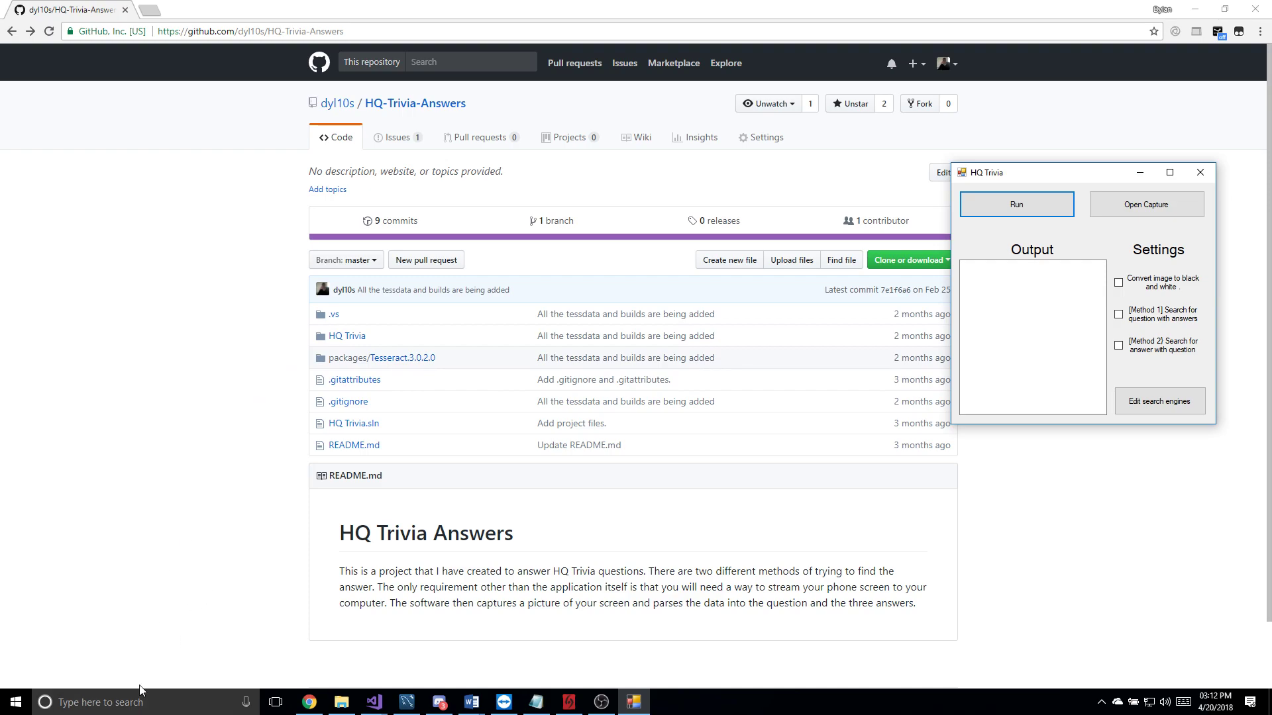
left_click(130, 705)
type("Conn")
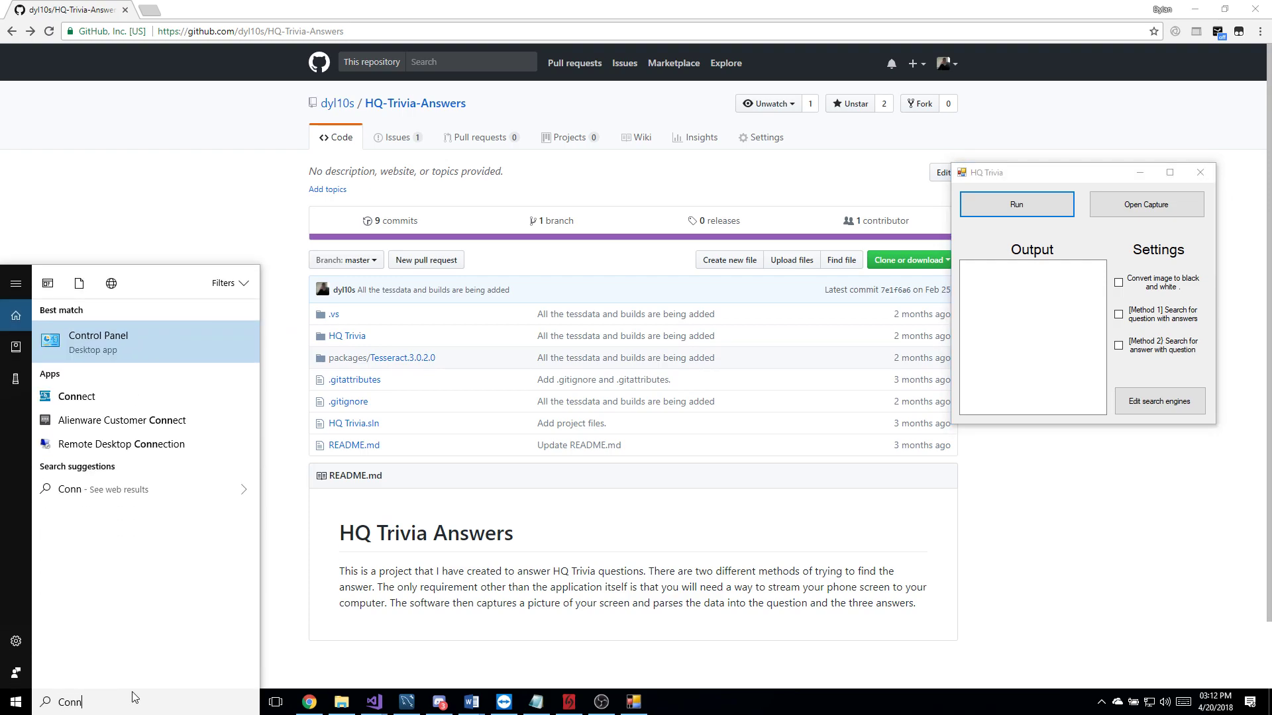
key("Return")
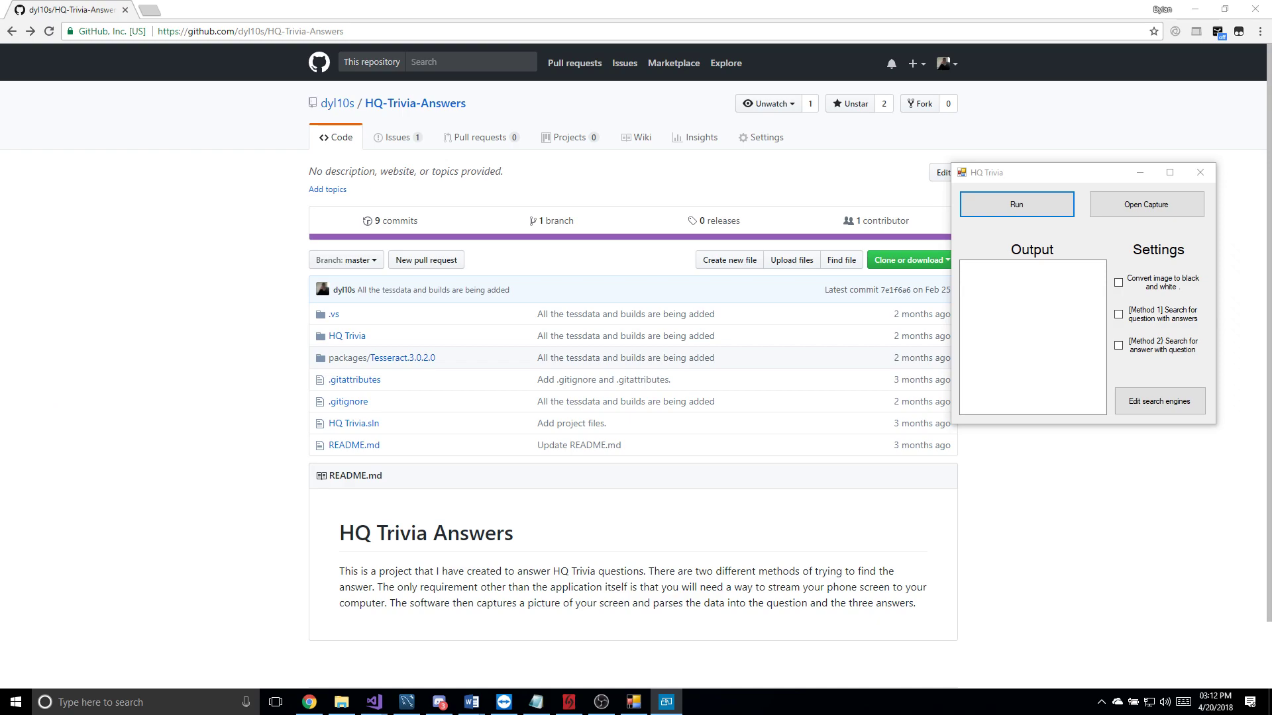
left_click_drag(232, 100, 455, 64)
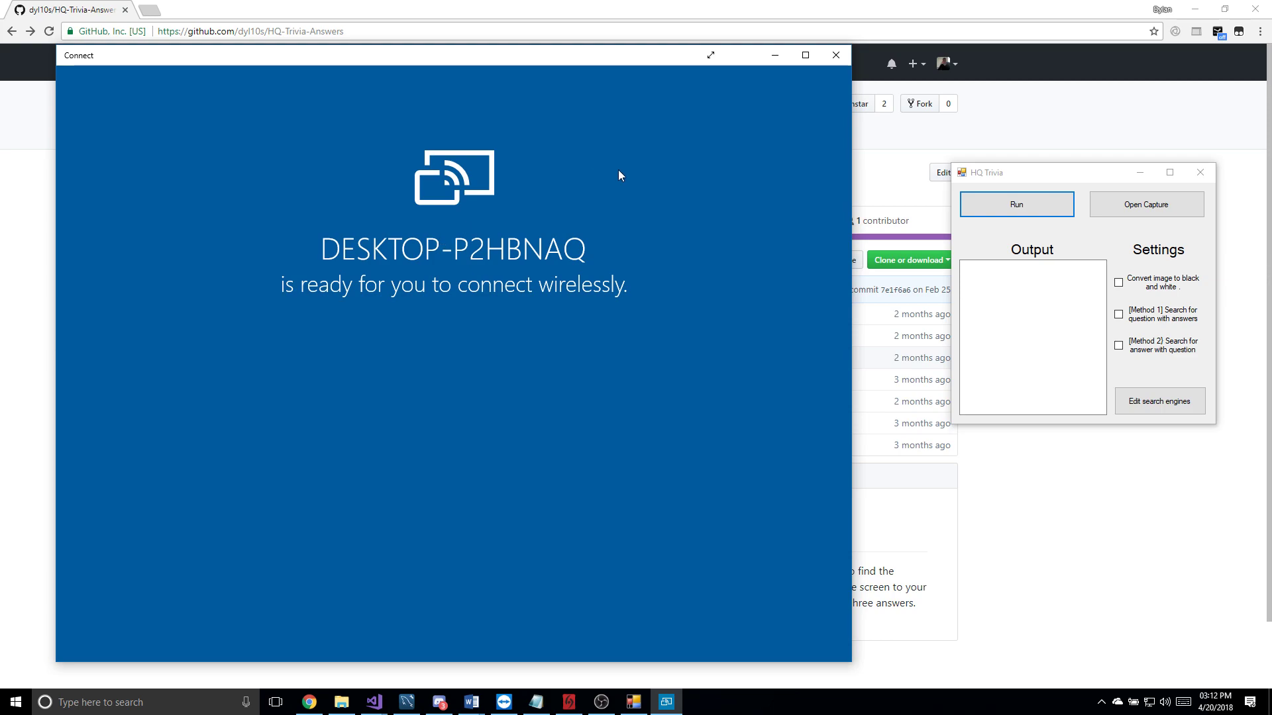
left_click(836, 56)
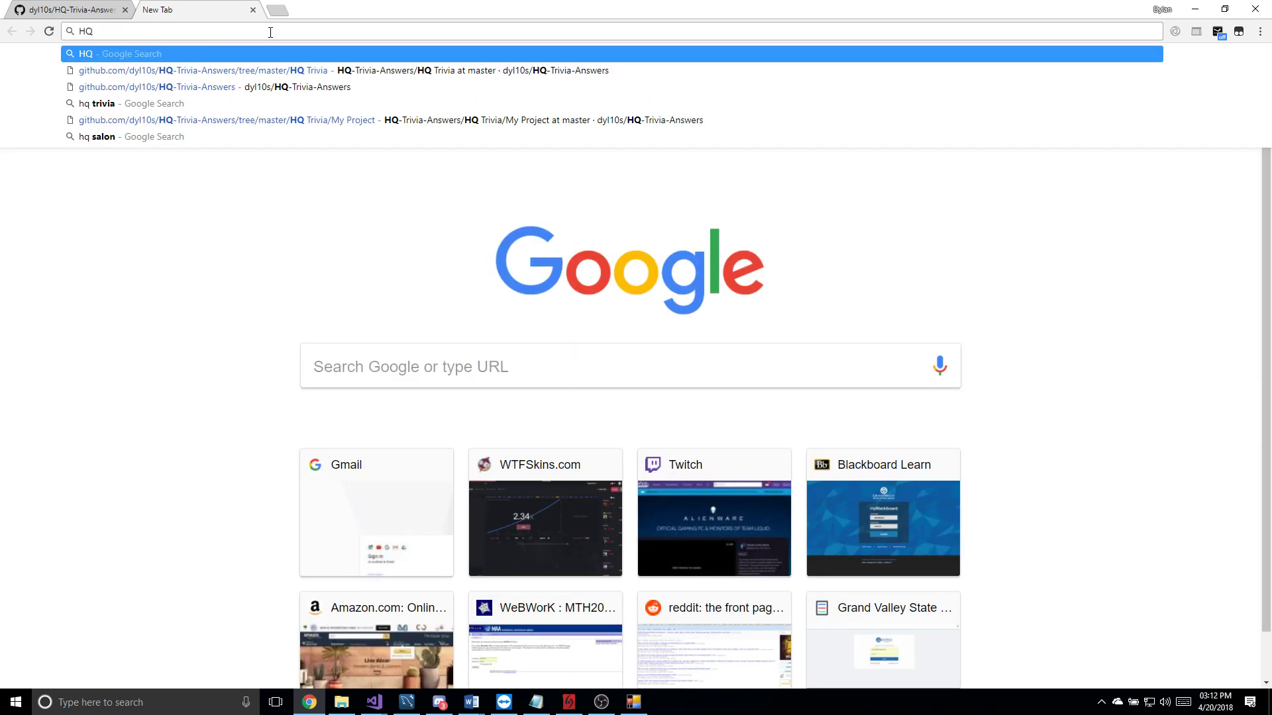
- Search Google Images for 'HQ trivia questions' and preview a Village People question image
type("trivia que")
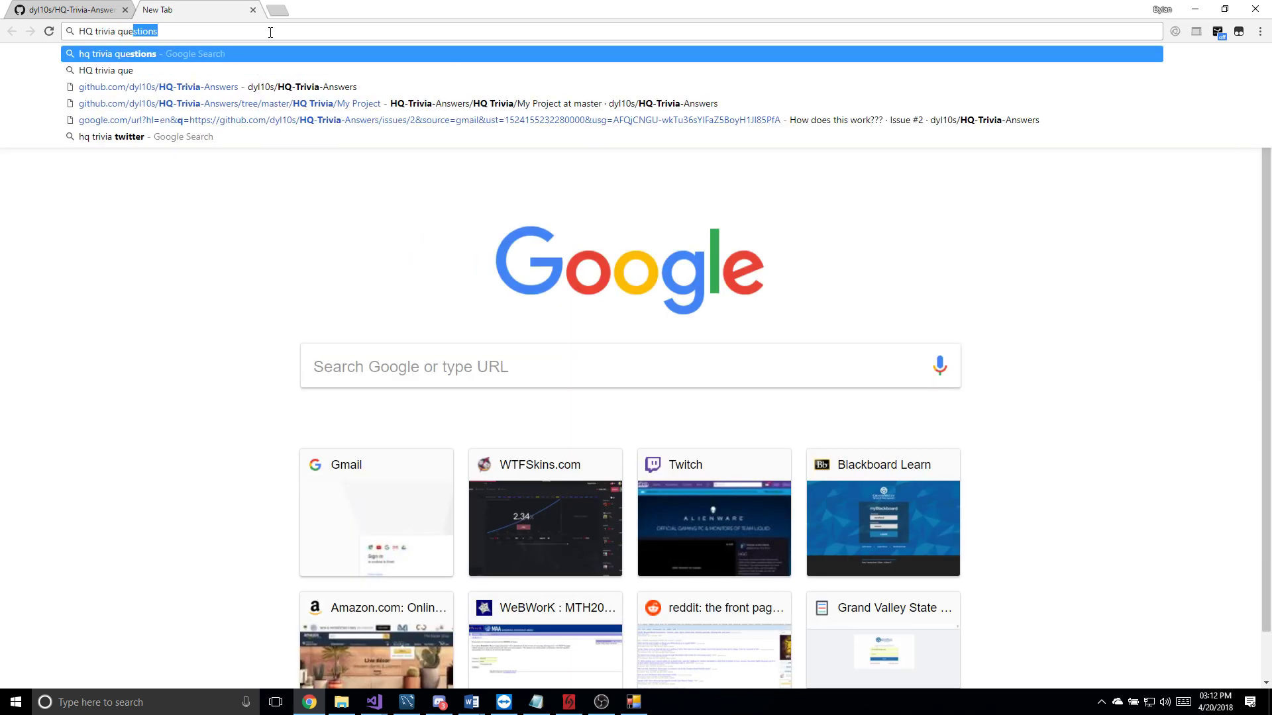
type("stions")
key("Return")
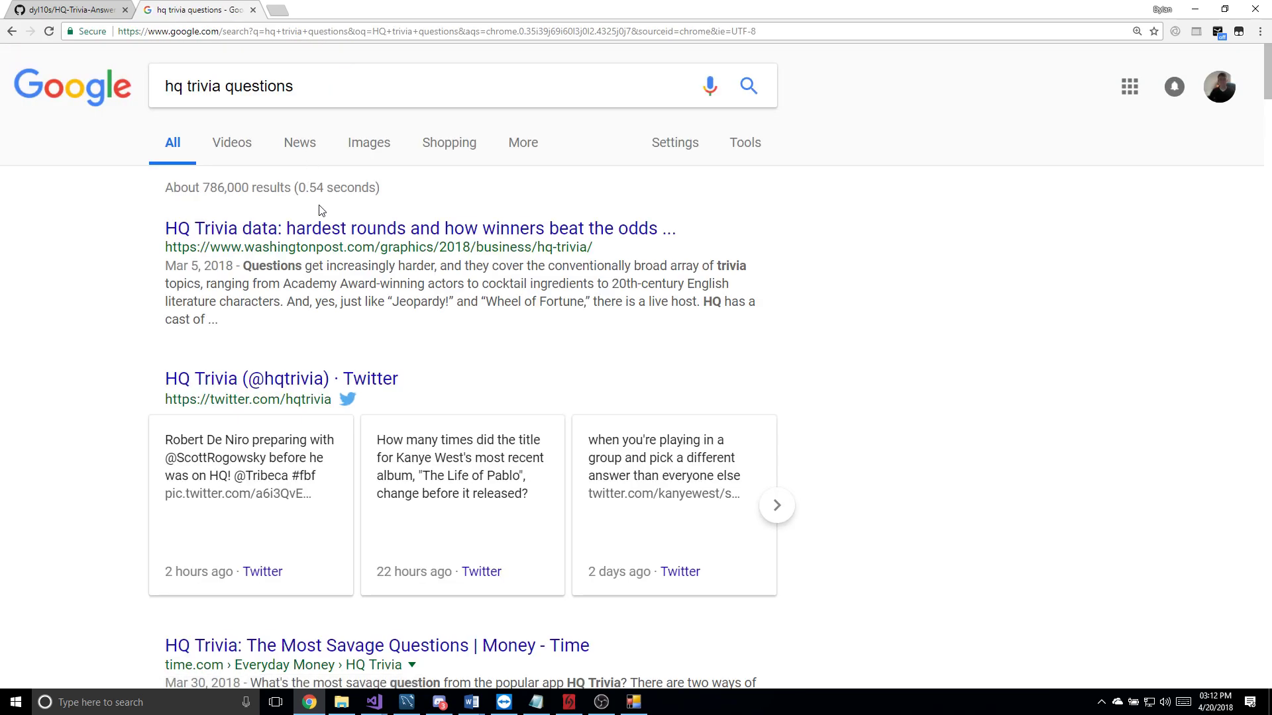
left_click(369, 144)
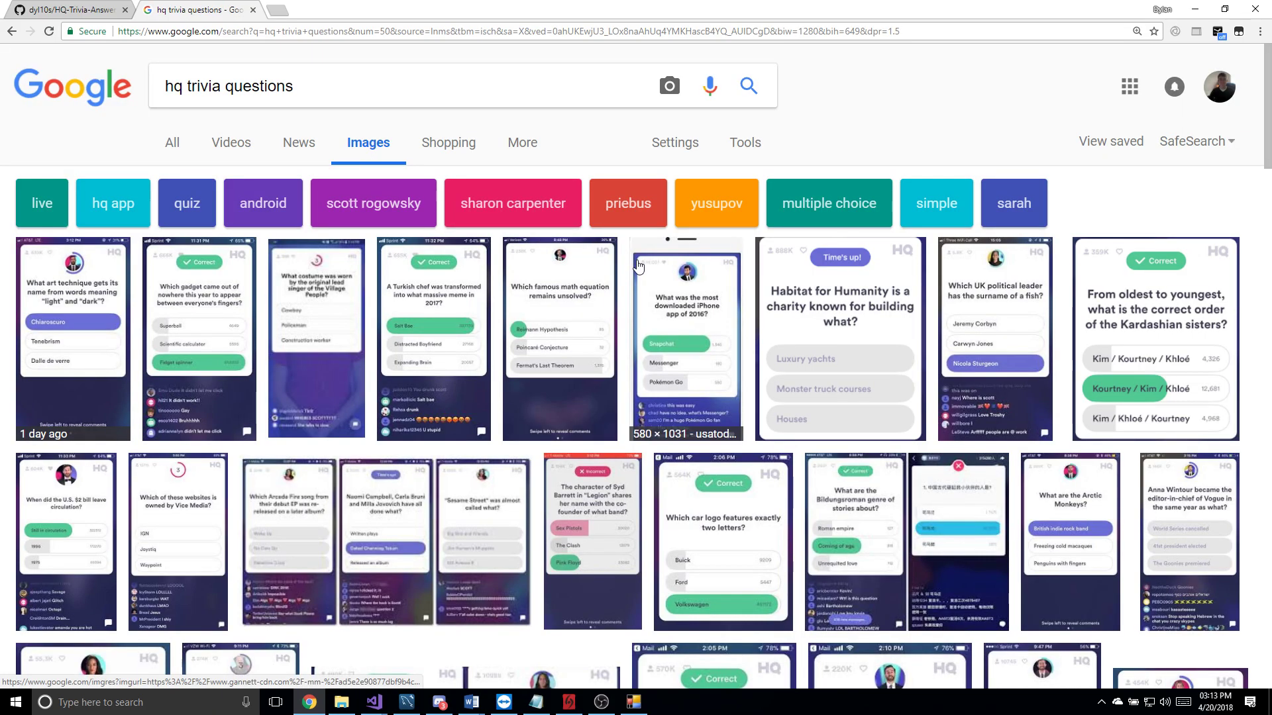
left_click(326, 319)
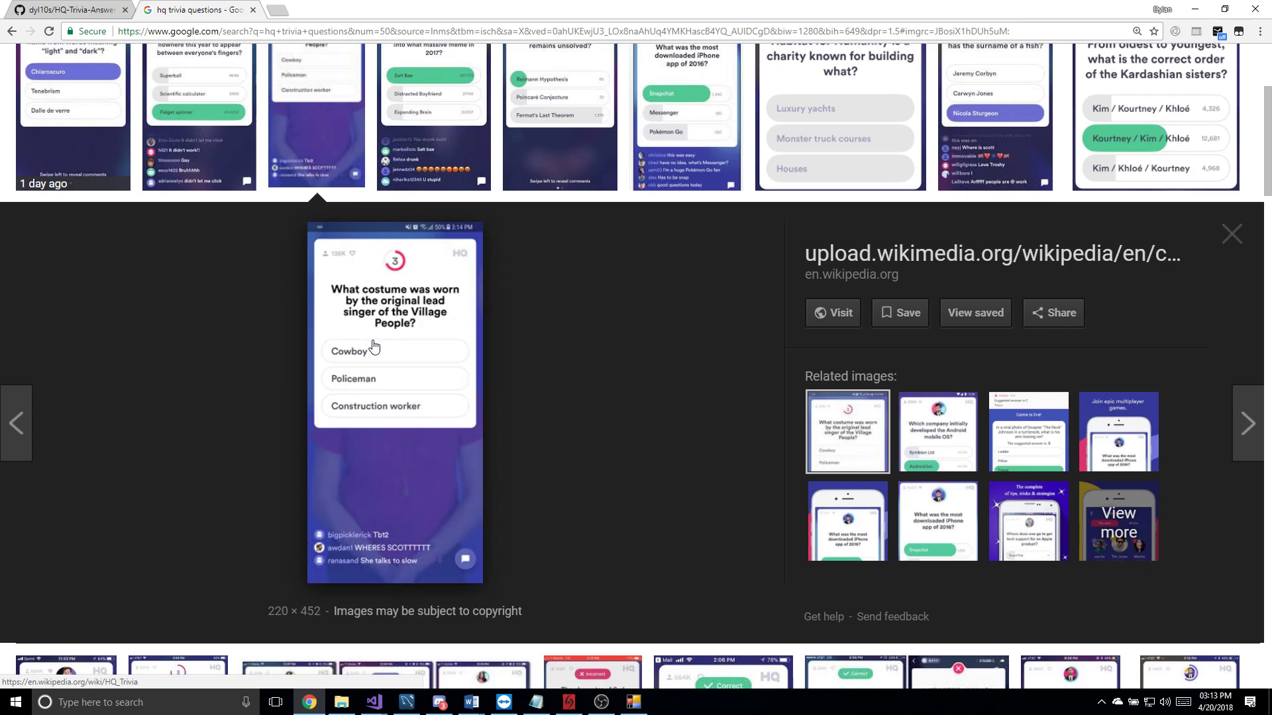
right_click(410, 370)
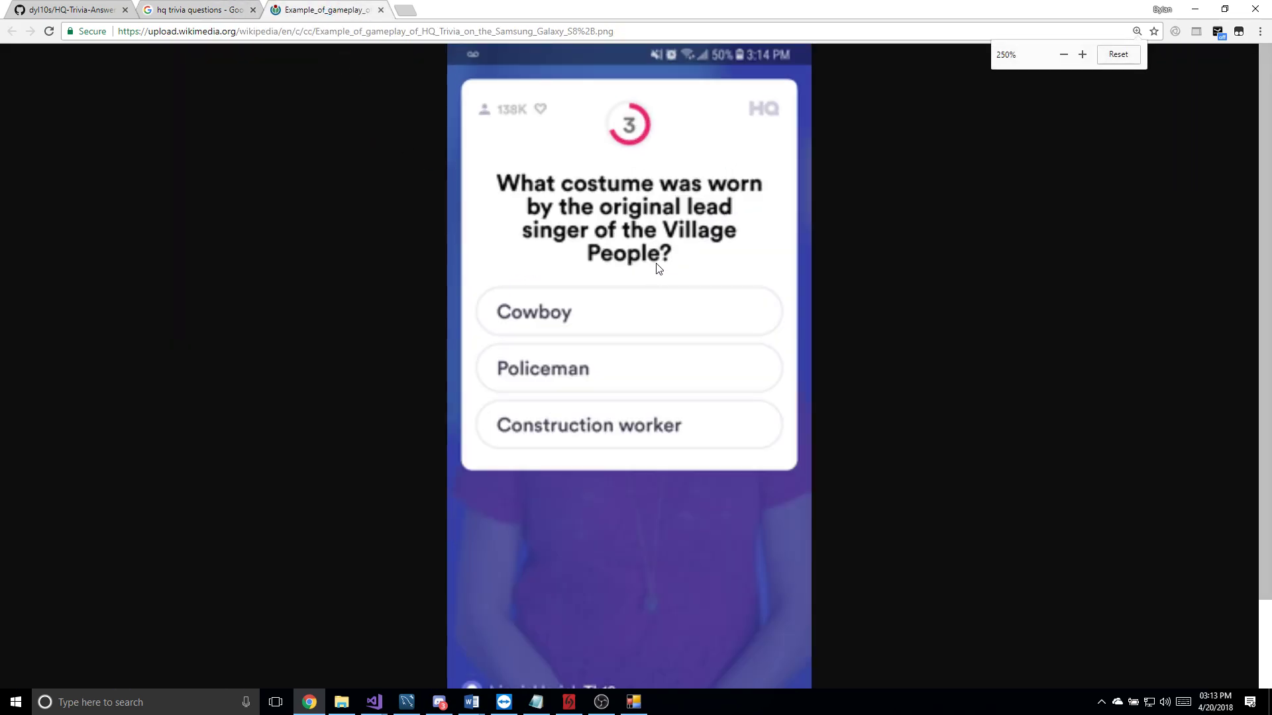
key("ctrl+minus")
key("ctrl+minus")
key("ctrl+minus")
key("ctrl+minus")
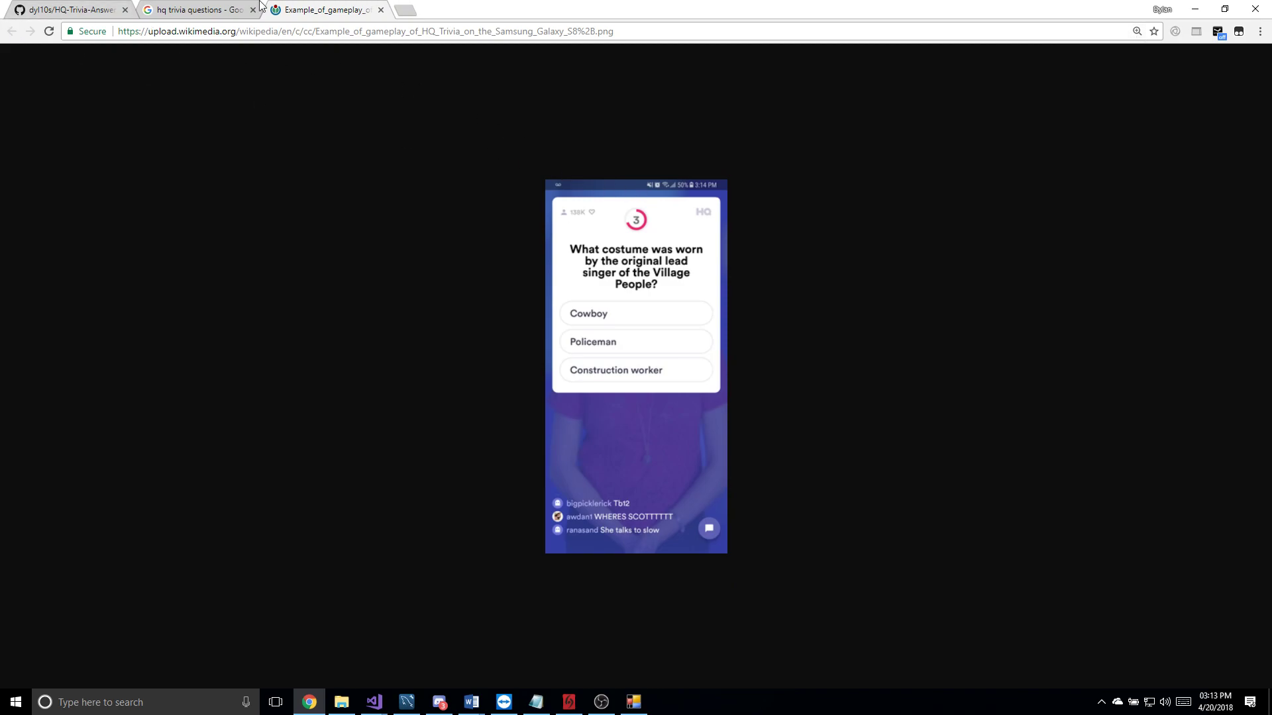
key("ctrl+w")
- Preview the Vice Media question screenshot and zoom the page to enlarge it
scroll(431, 166, "down", 5)
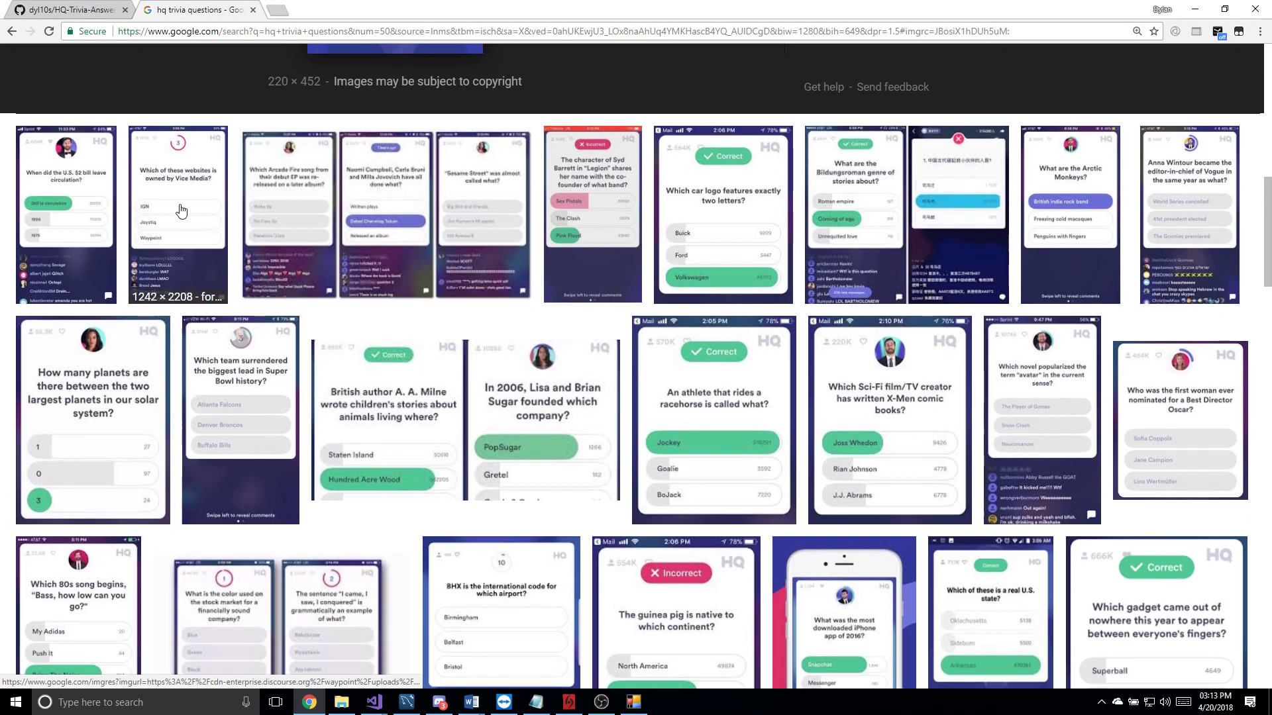
left_click(170, 211)
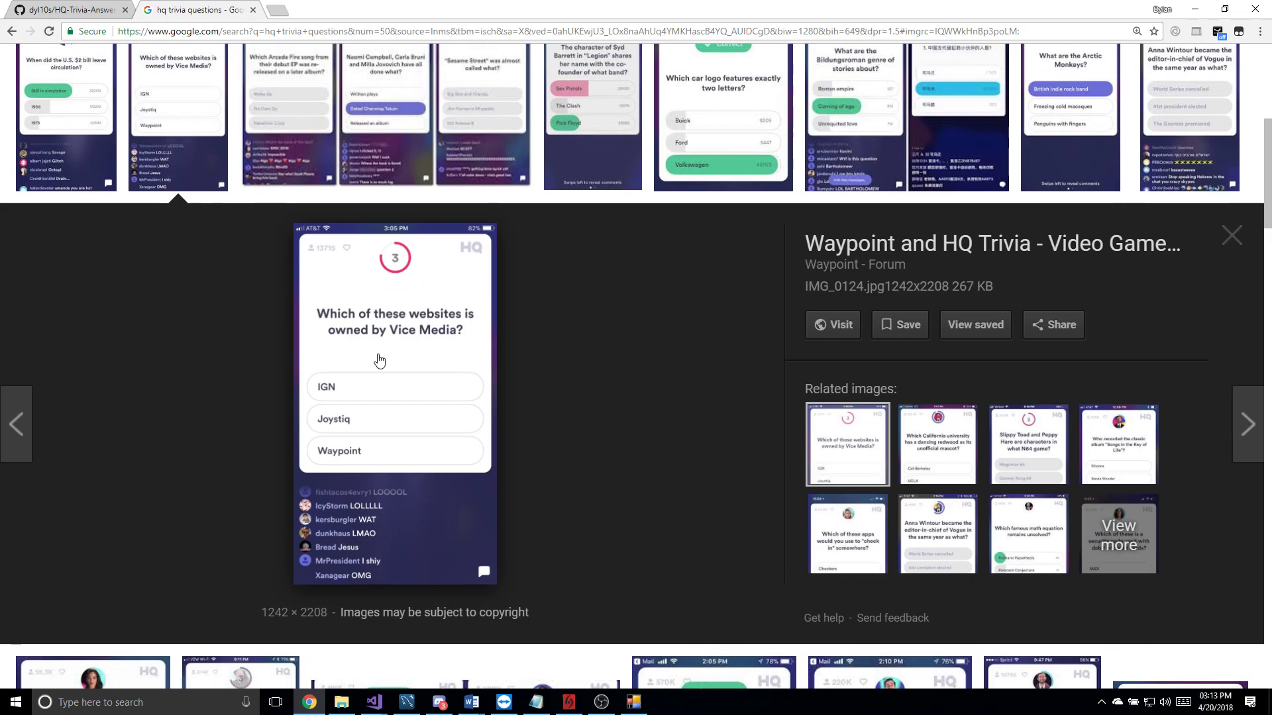
key("ctrl+plus")
key("ctrl+plus")
key("ctrl+plus")
key("ctrl+plus")
key("ctrl+plus")
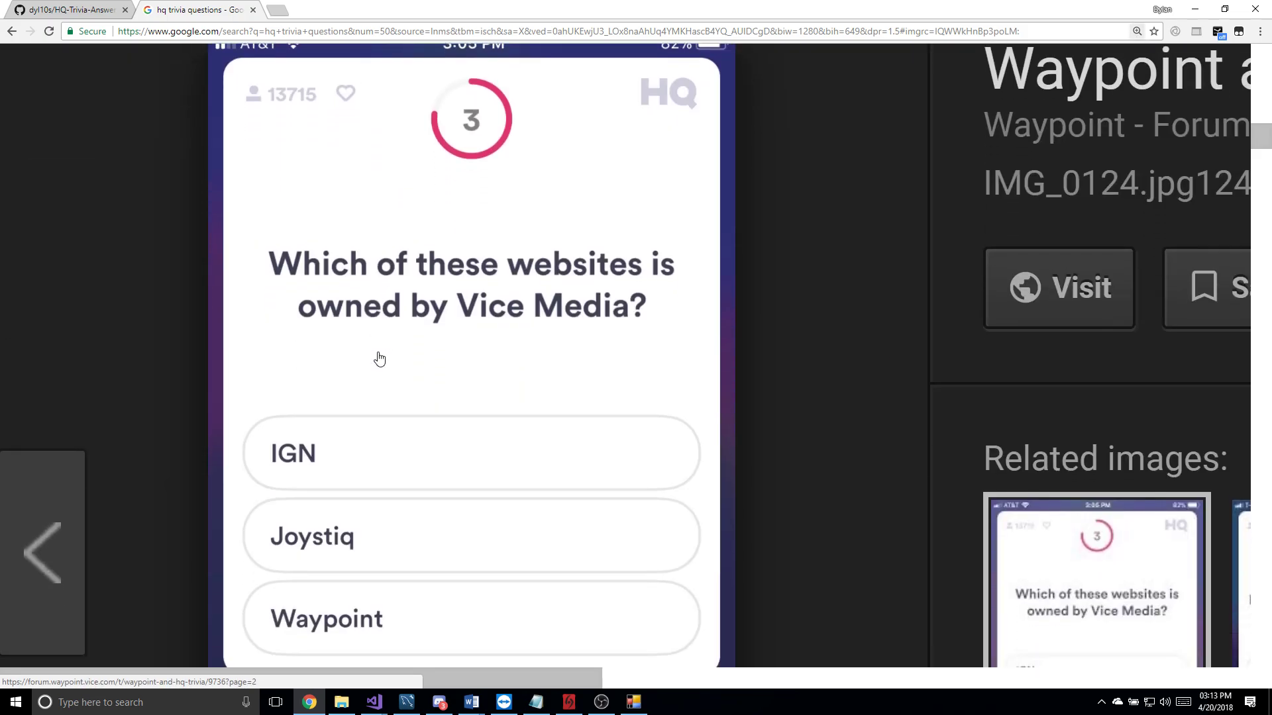
key("ctrl+minus")
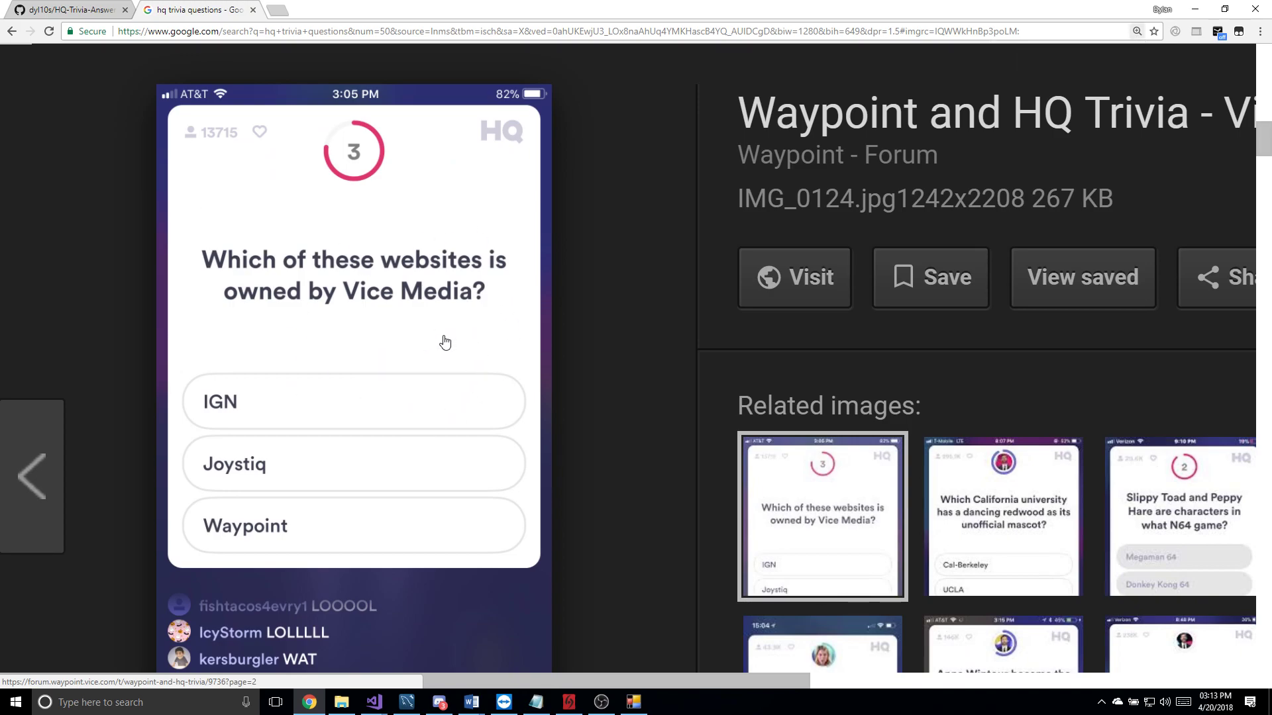
- Restore and lengthen the browser window to show the answers, moving HQ Trivia aside
double_click(600, 10)
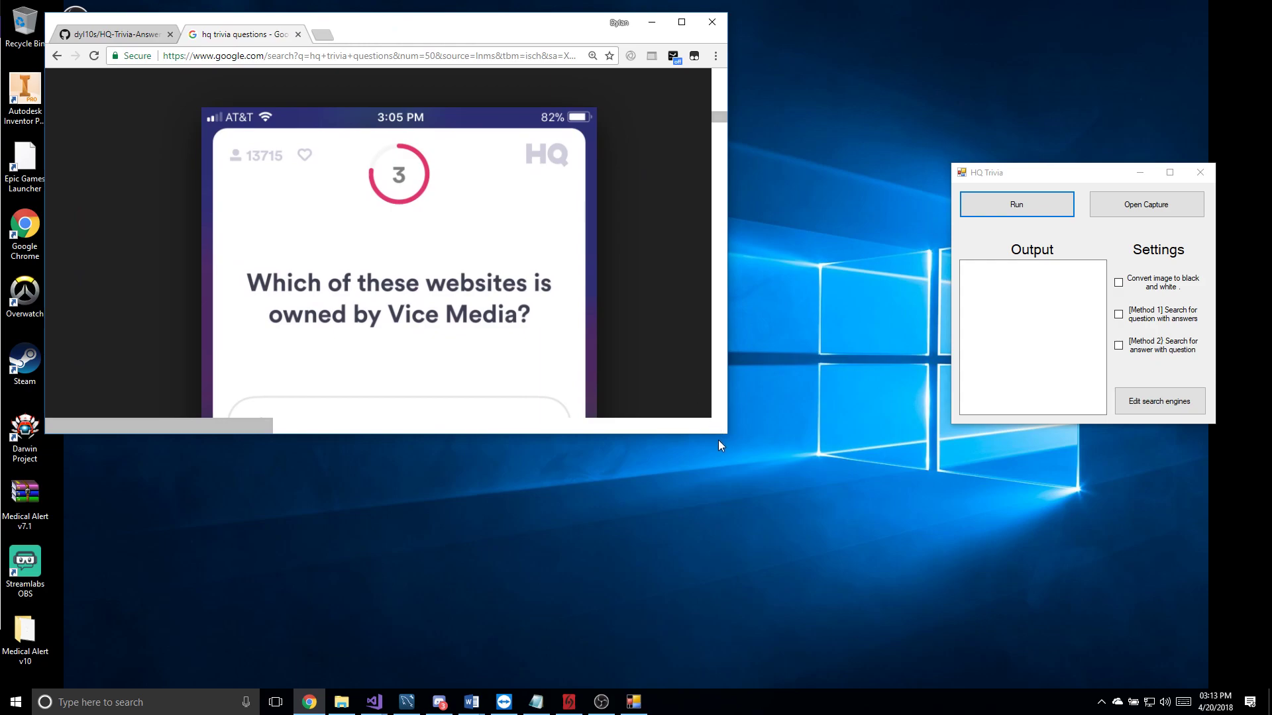
left_click_drag(685, 437, 684, 677)
left_click_drag(1079, 173, 873, 167)
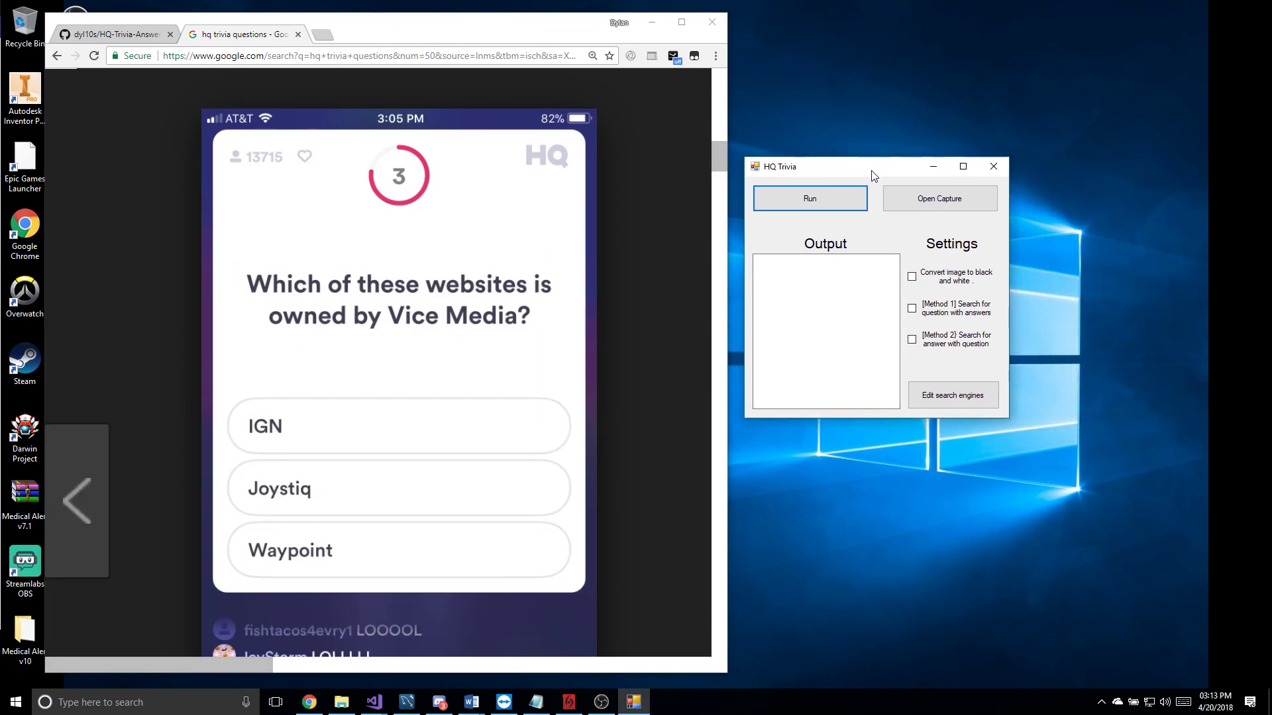
- Frame the capture window over the Vice Media question and all three answers
left_click(930, 202)
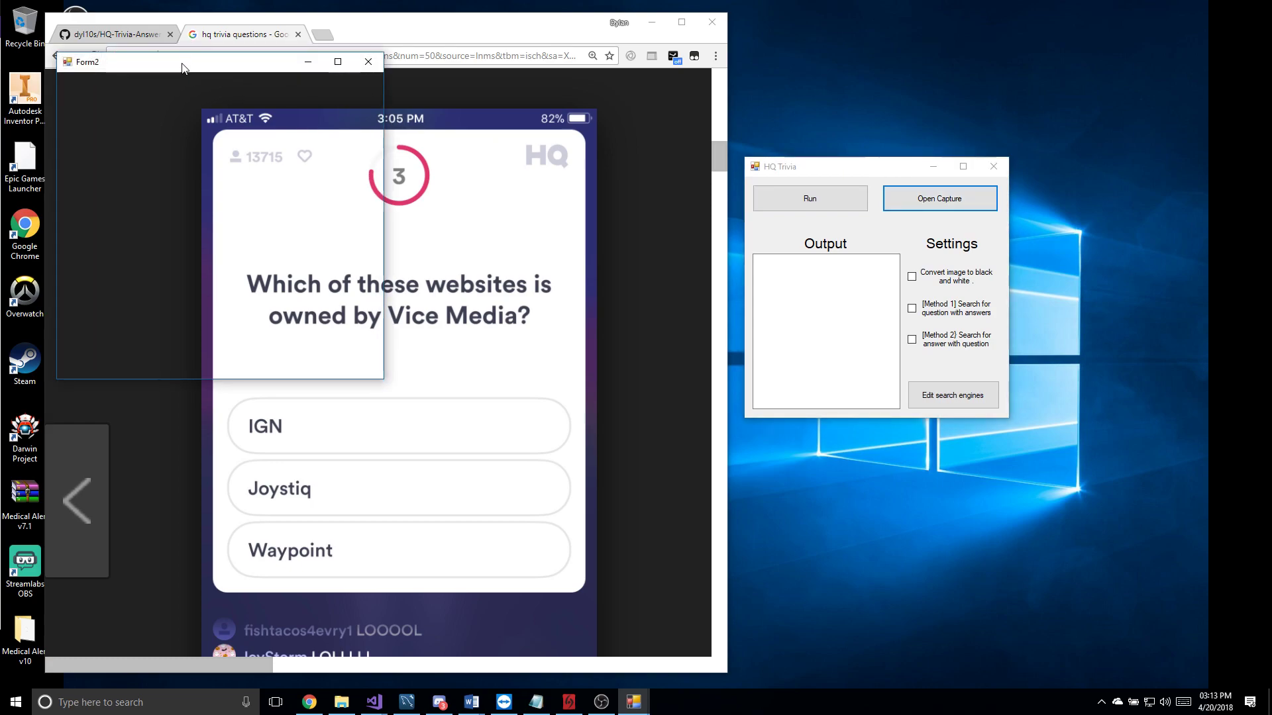
left_click_drag(183, 65, 343, 237)
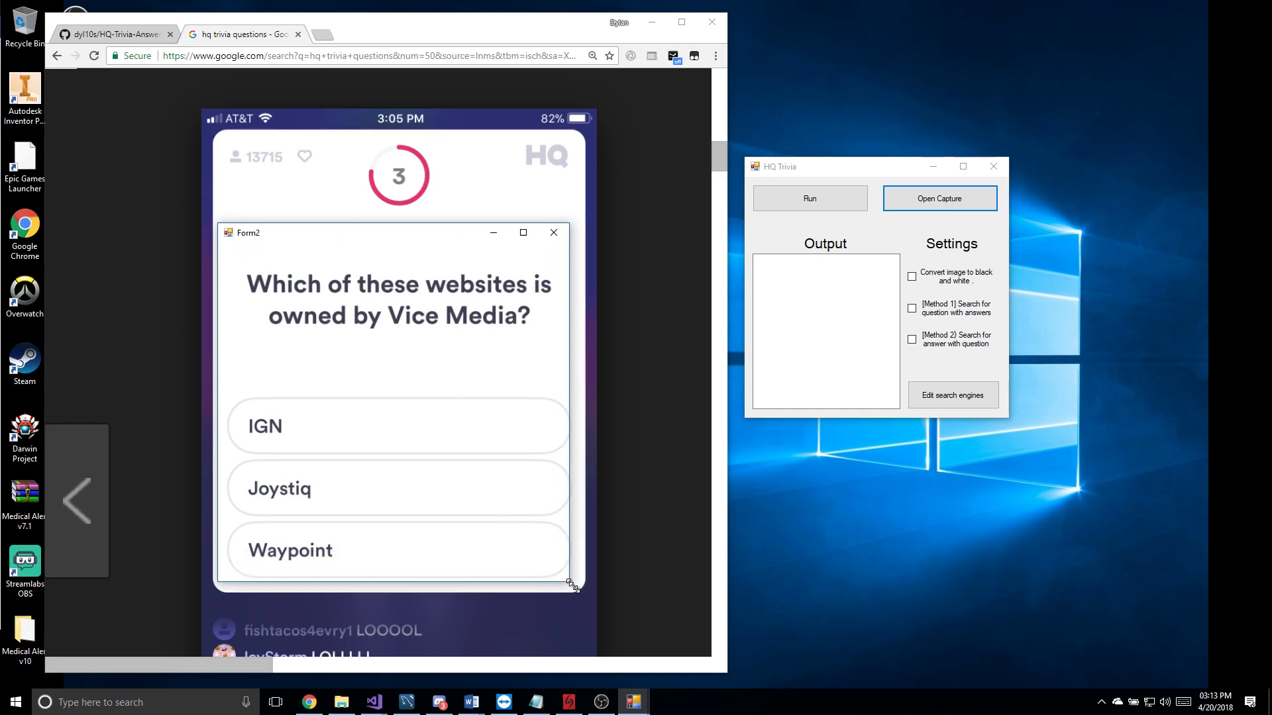
left_click_drag(575, 588, 585, 591)
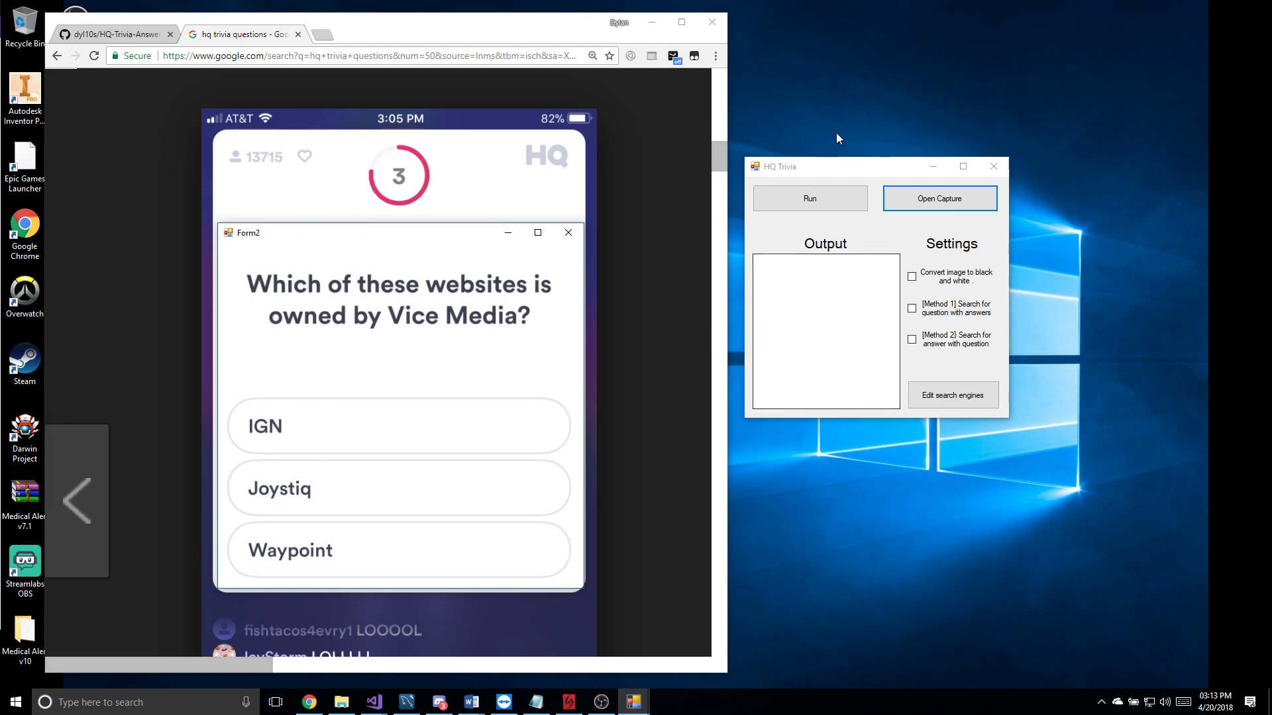
left_click_drag(838, 170, 856, 196)
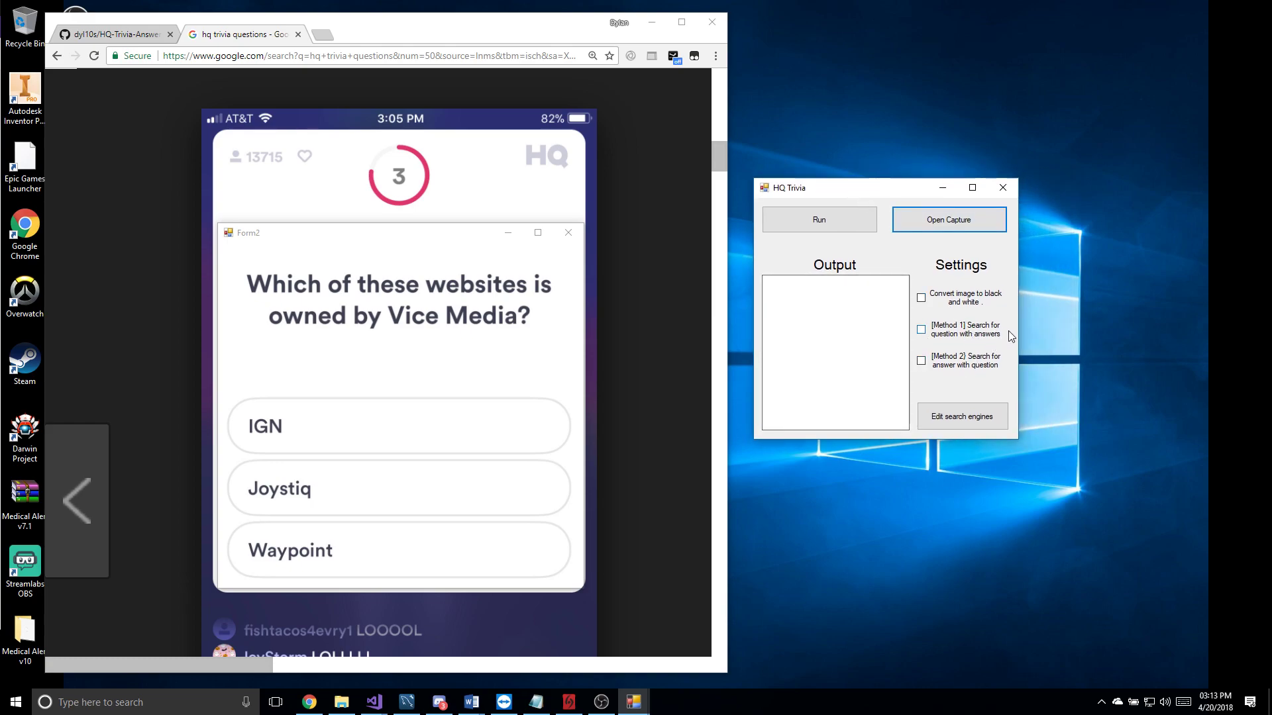
- Tick 'Convert image to black and white', '[Method 1]' and '[Method 2]' in Settings
mouse_move(933, 322)
left_click(921, 297)
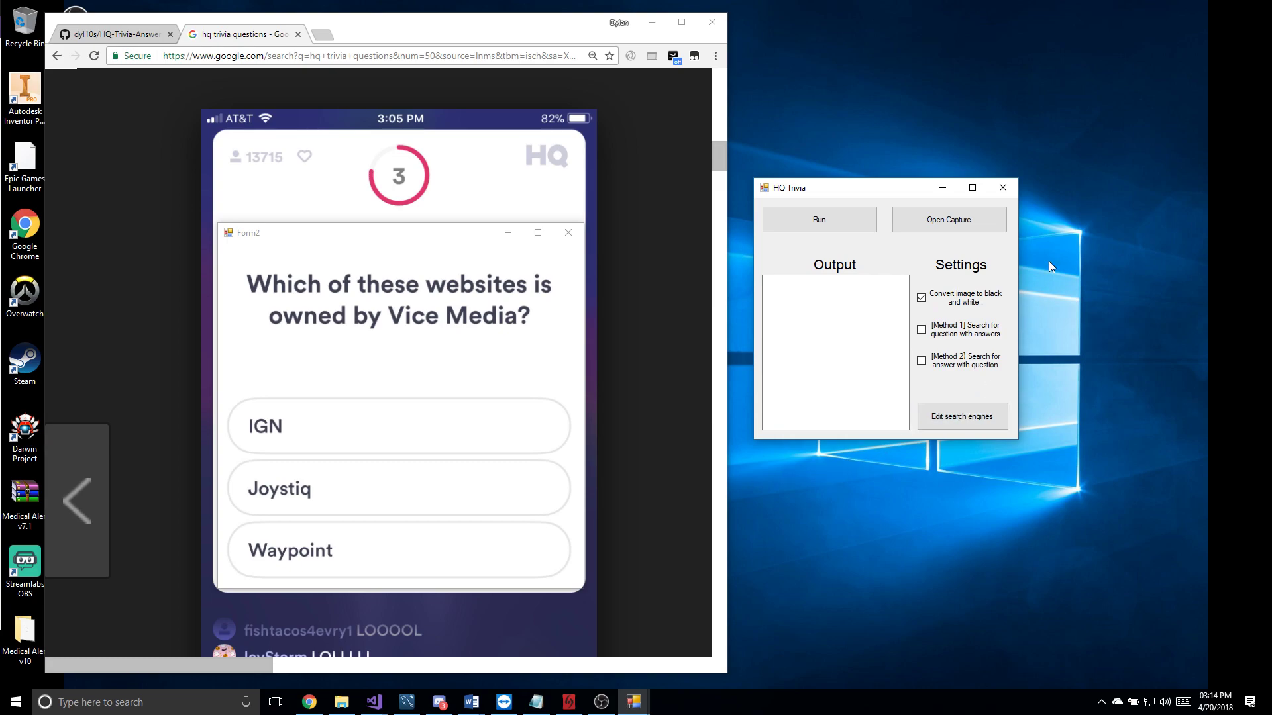
mouse_move(966, 373)
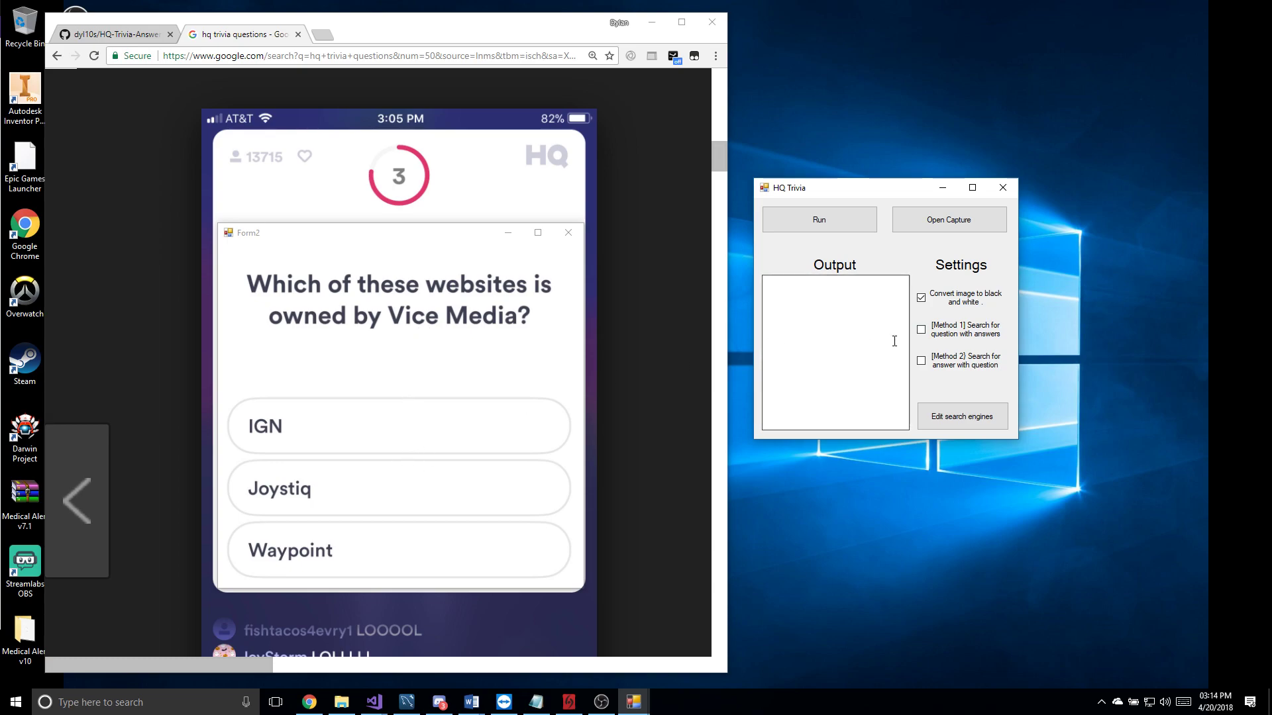
left_click(950, 331)
left_click(948, 364)
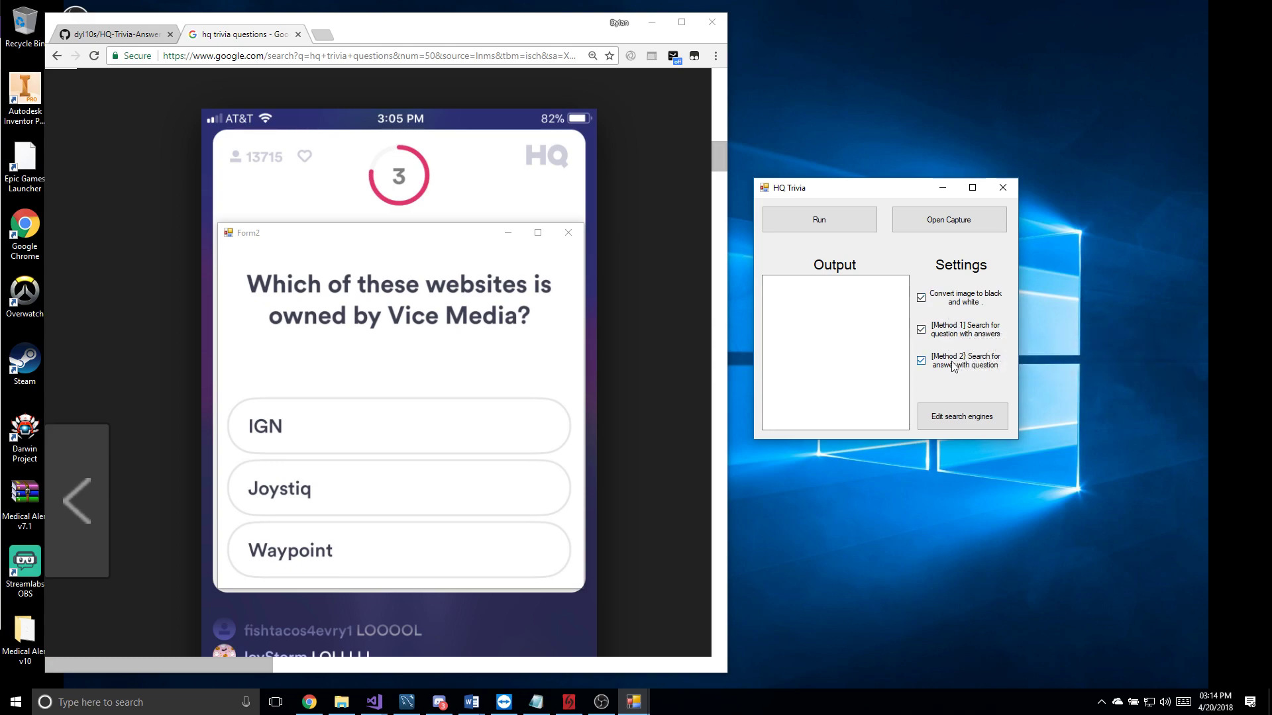
- Open the Search Engines window below the main window and check Google under methods 1 and 2
left_click(957, 419)
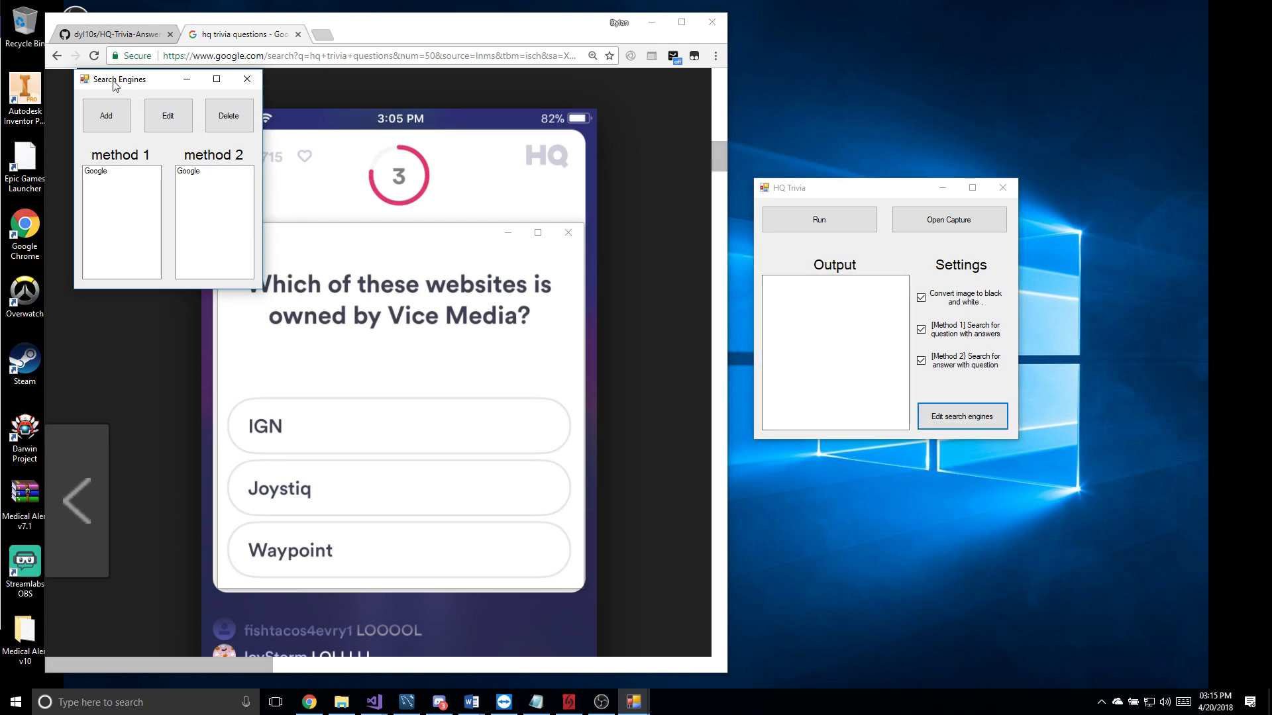
left_click_drag(113, 84, 818, 465)
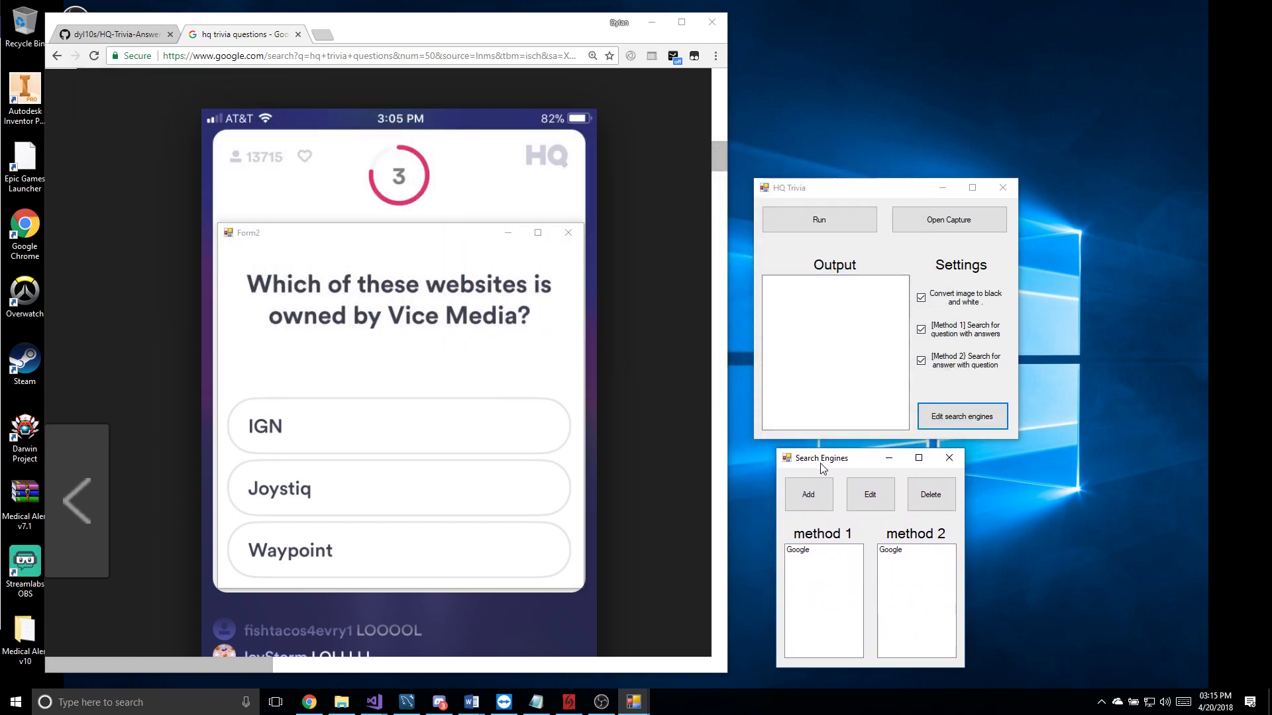
left_click(818, 551)
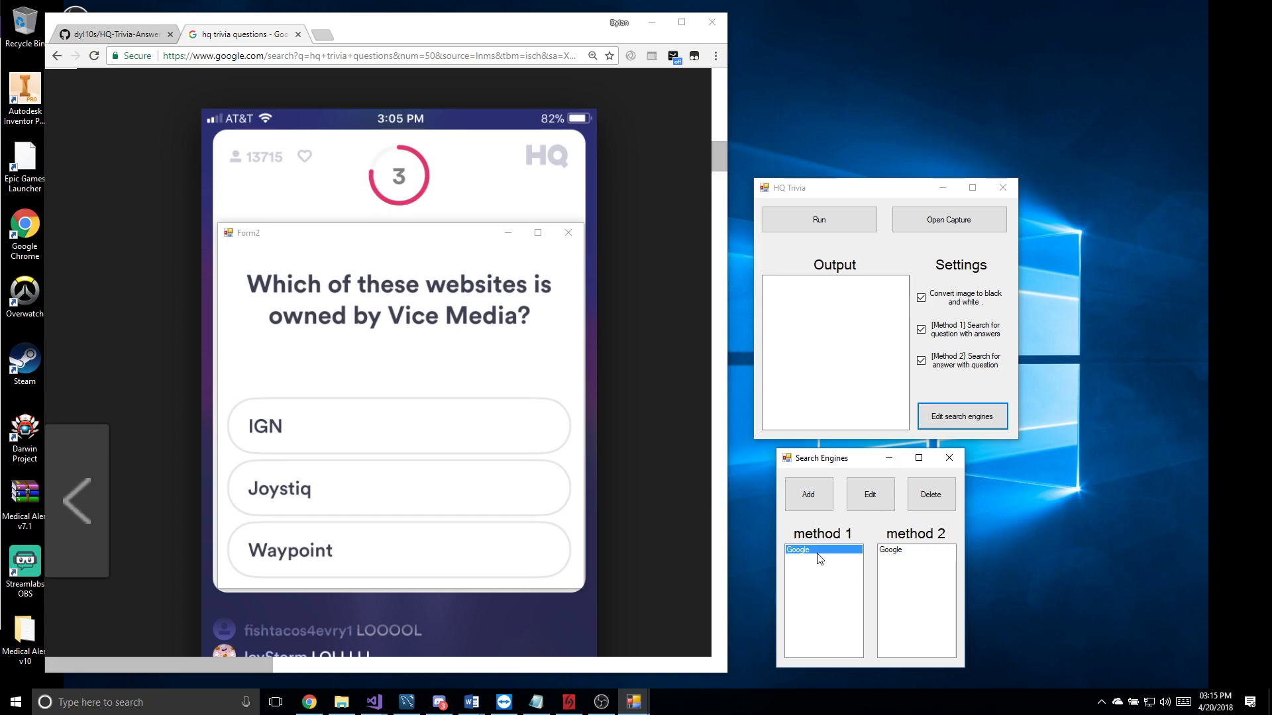
left_click(890, 551)
left_click(806, 557)
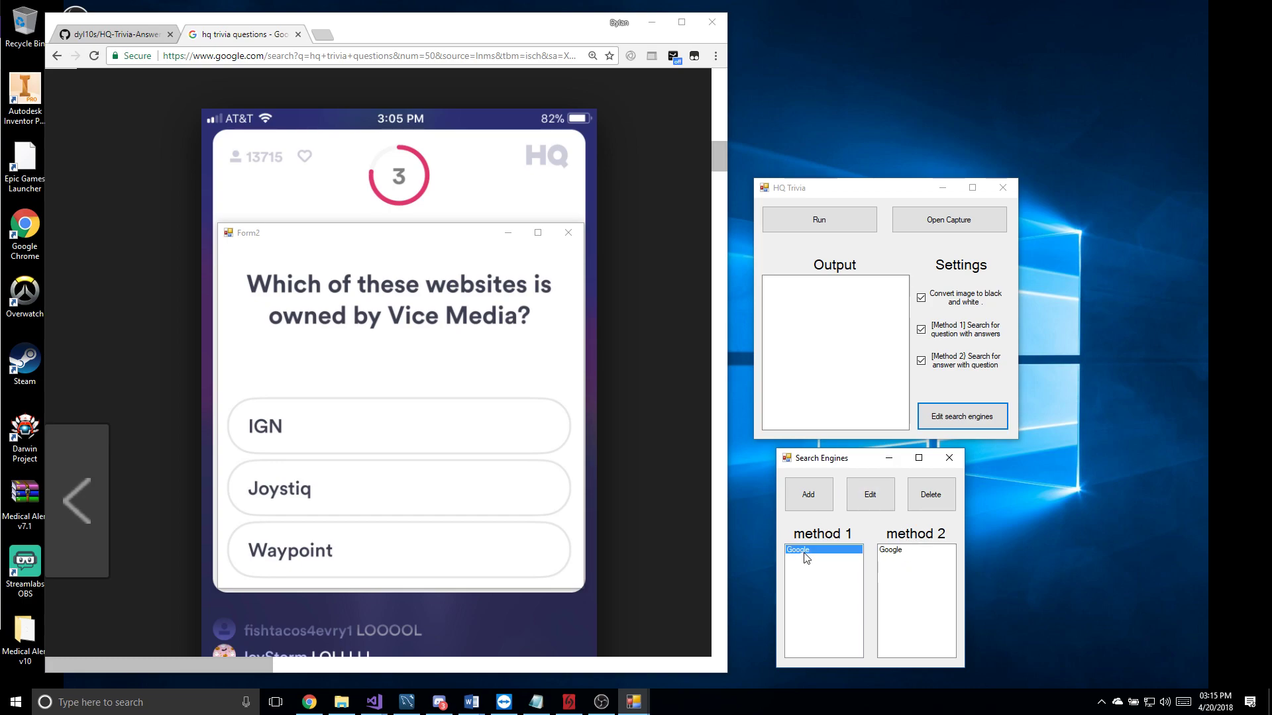
left_click(916, 551)
- Run a Yahoo search for 'test' in a new browser tab
left_click(323, 35)
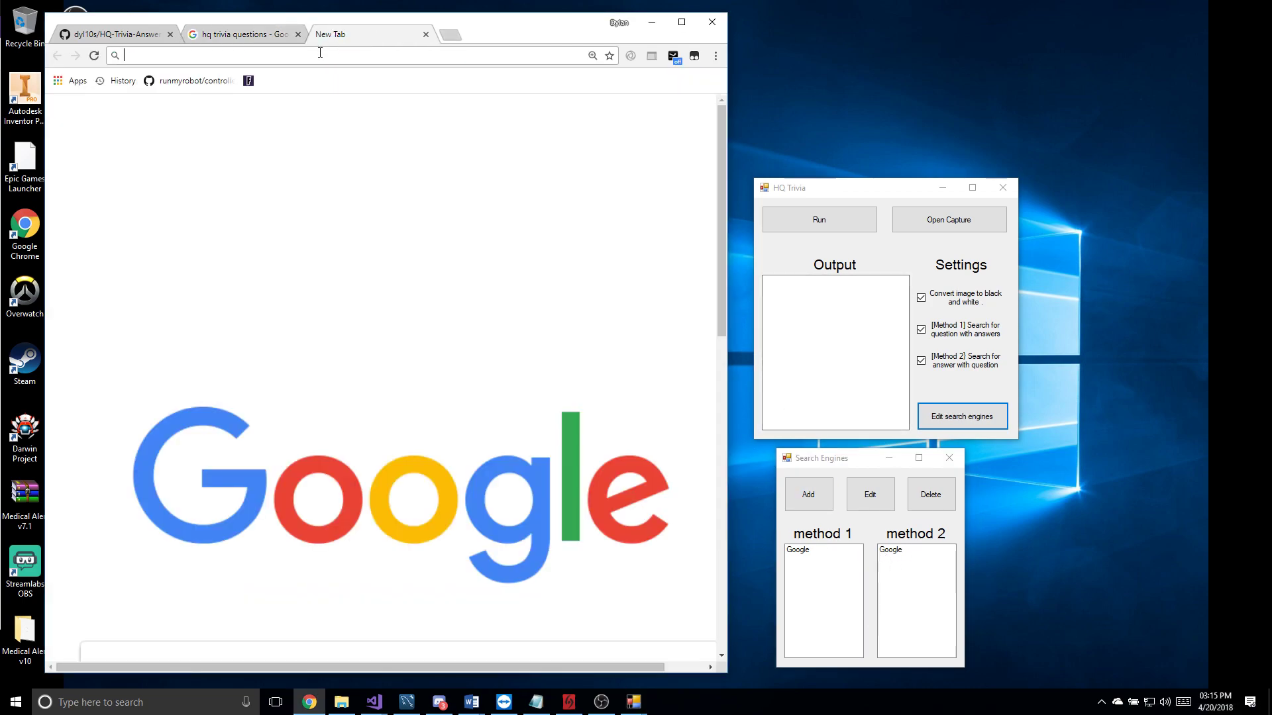
type("yahoo.com")
key("Return")
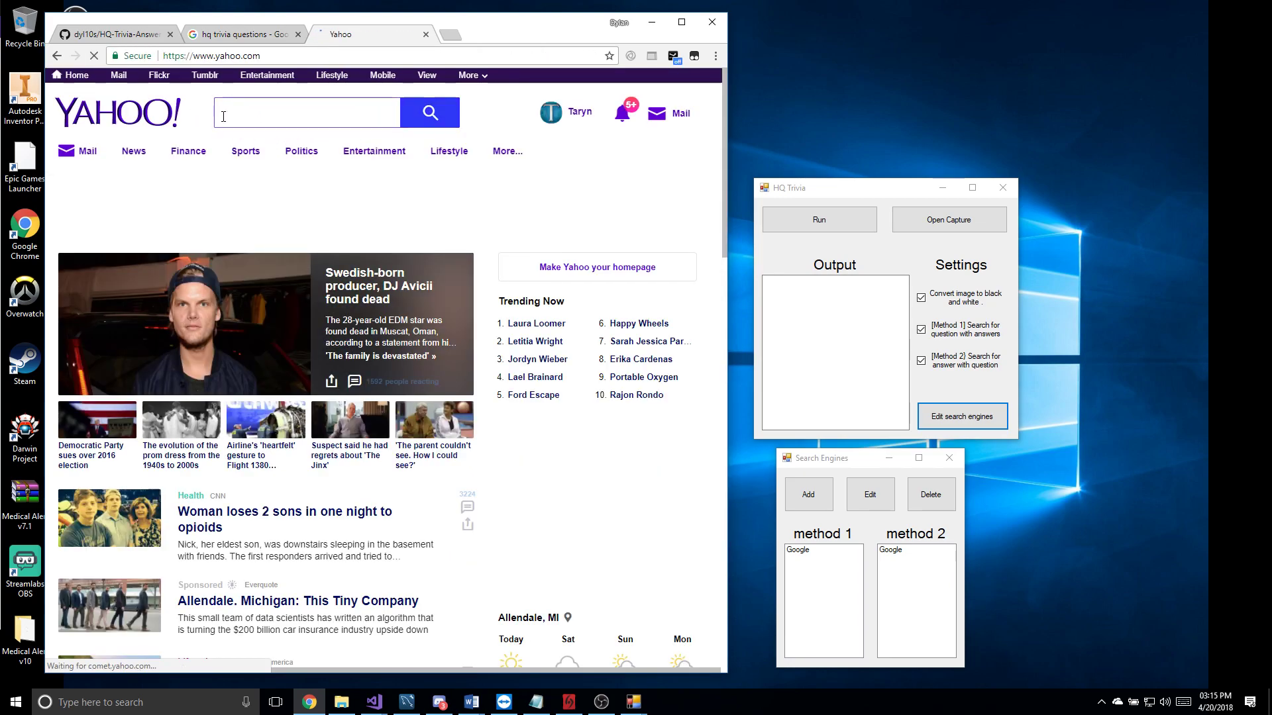
type("test")
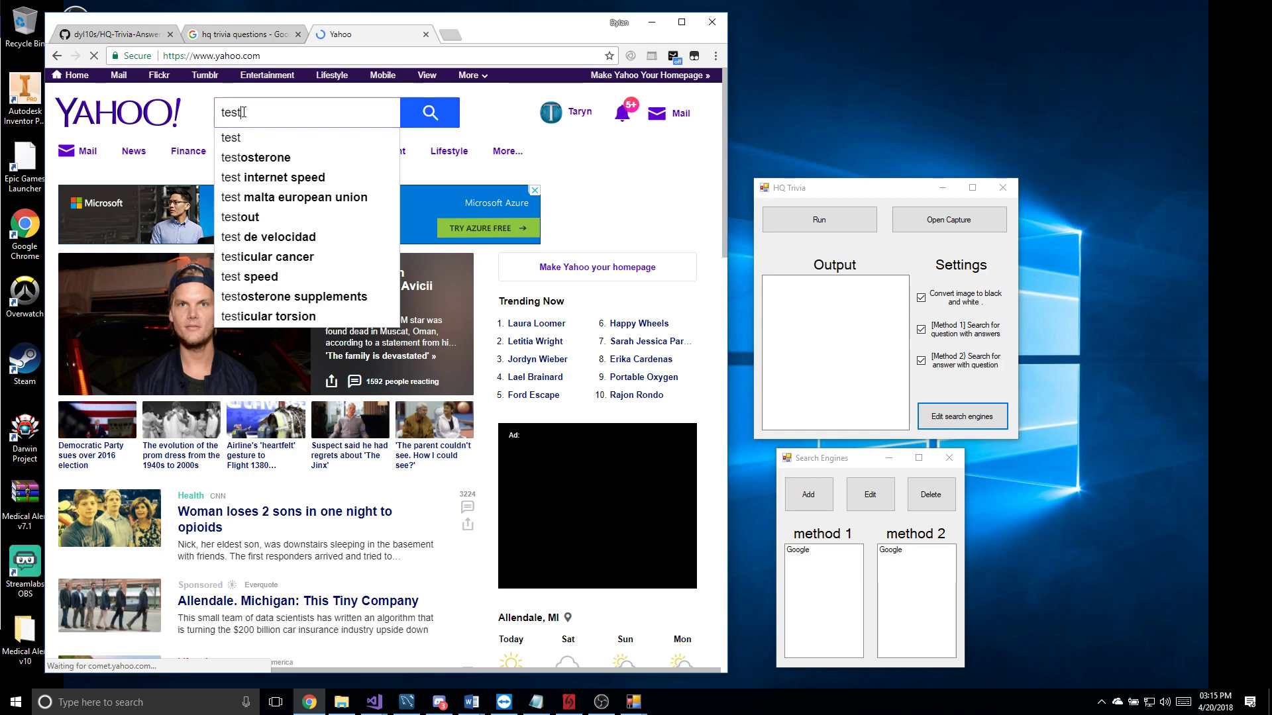
key("Return")
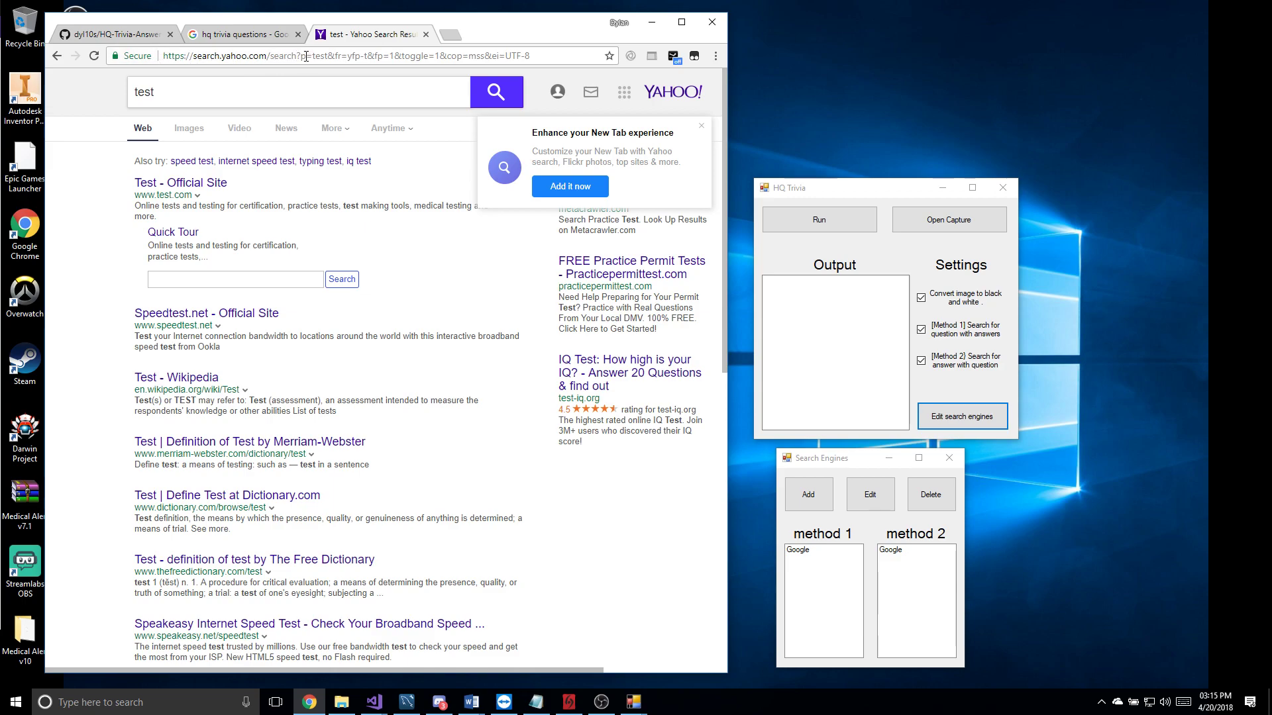
- Trim the results URL to end at 'search?p=' and copy it
double_click(304, 56)
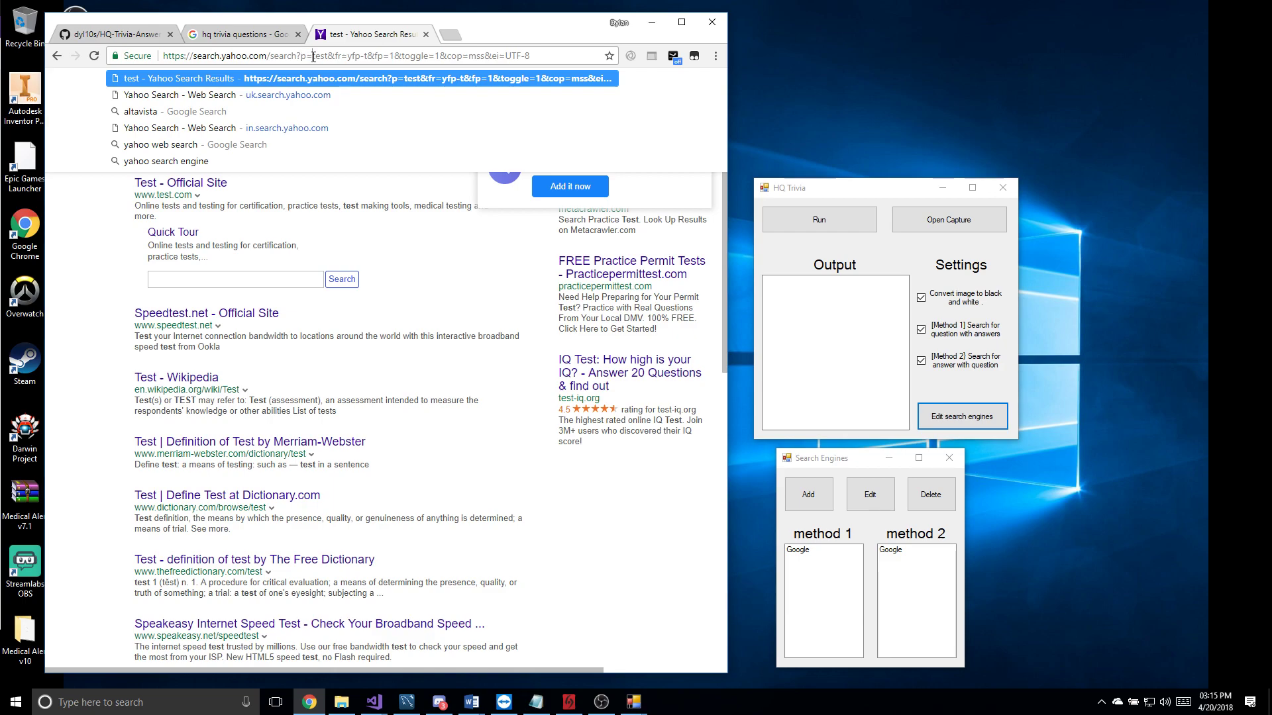
double_click(323, 56)
left_click(319, 57)
left_click_drag(314, 55, 555, 53)
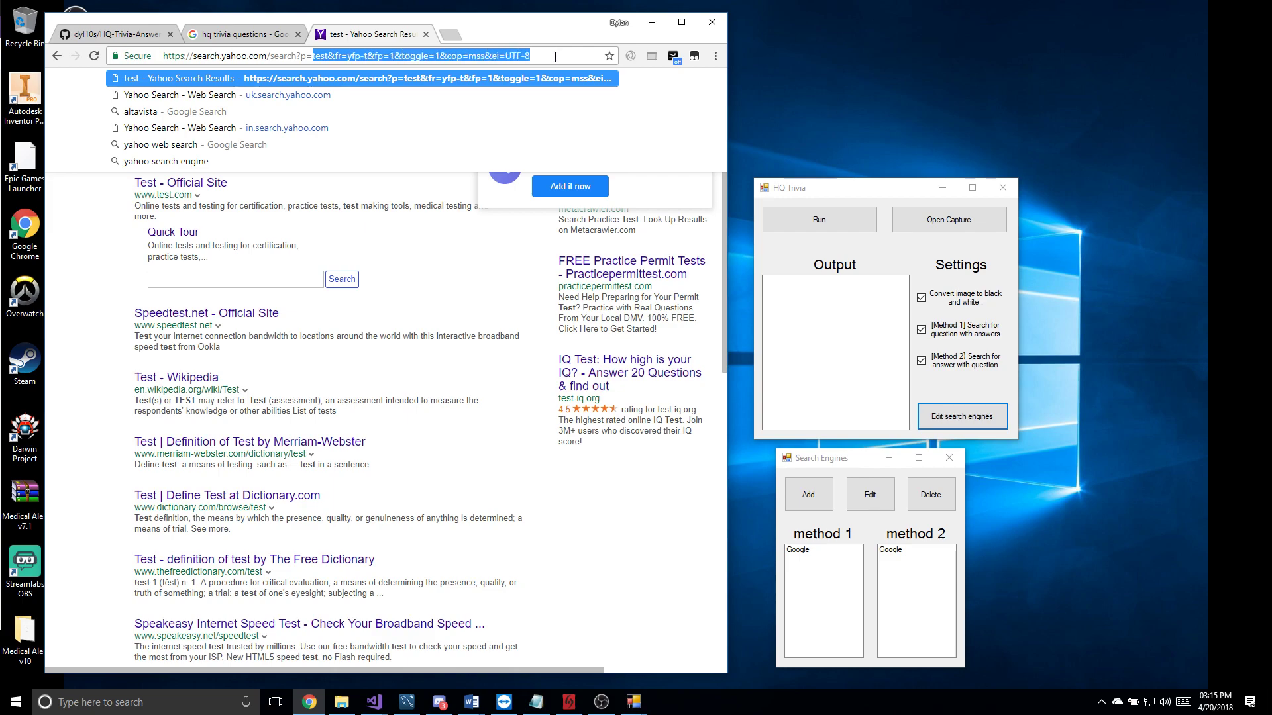
key("BackSpace")
left_click_drag(270, 57, 133, 62)
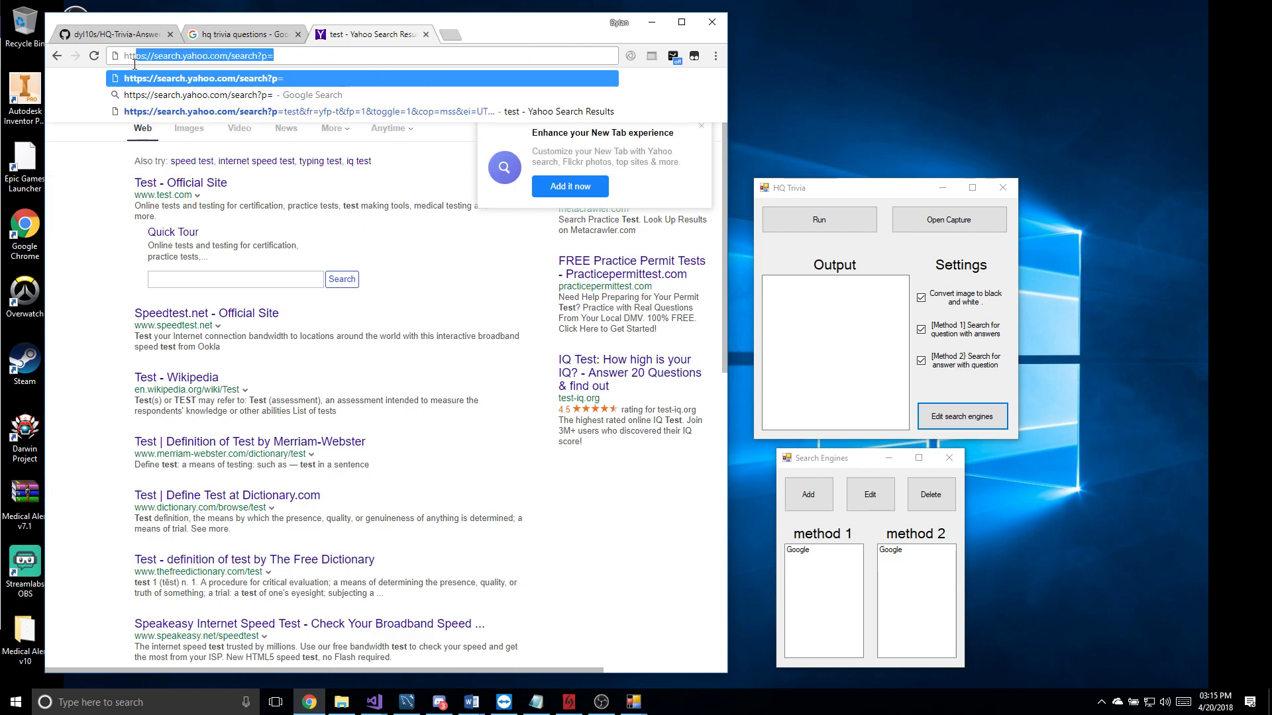
right_click(137, 61)
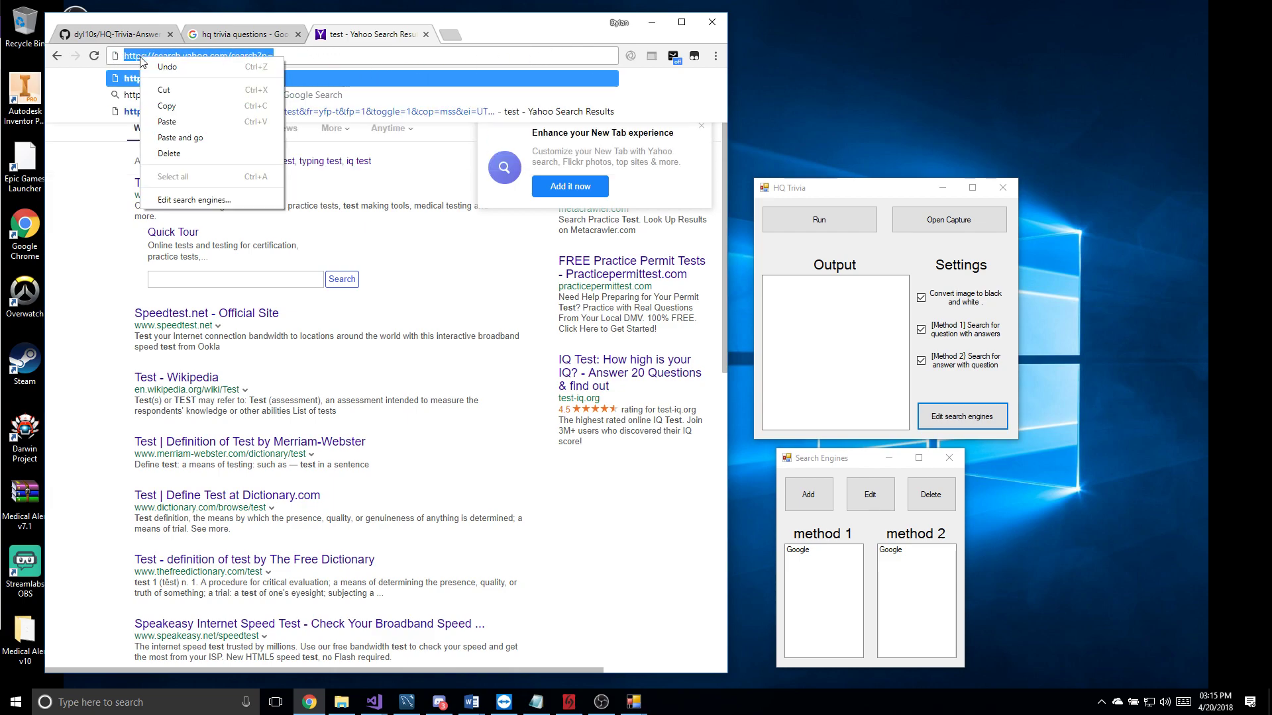
left_click(179, 104)
- Append 'this is a new search' to the URL and run it
key("End")
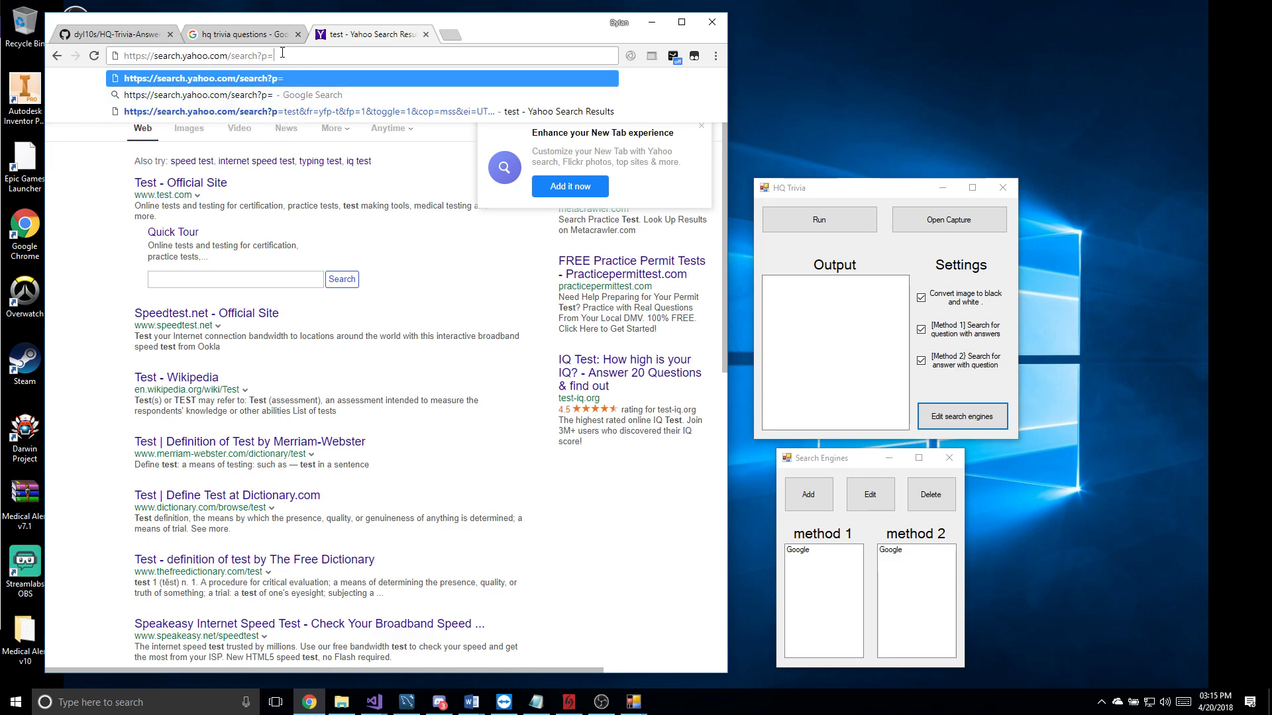
type("this is a new search")
key("Return")
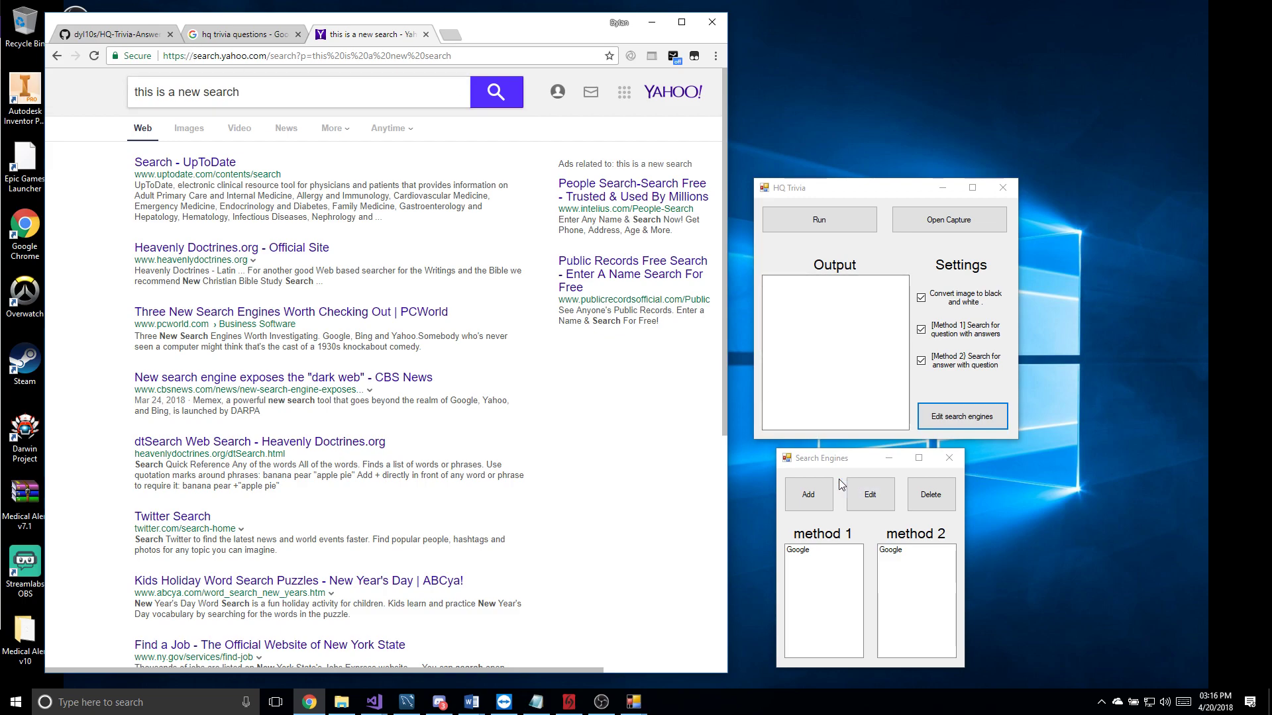
left_click(810, 496)
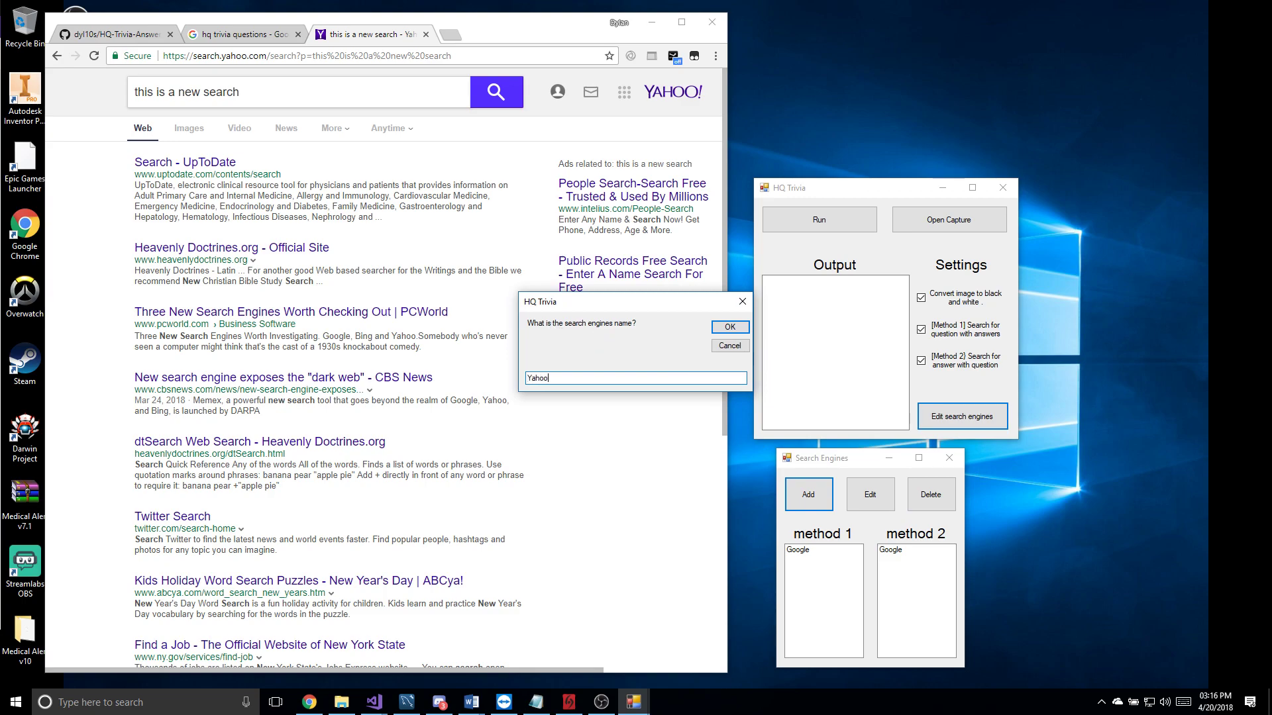
key("Return")
left_click_drag(604, 311, 884, 360)
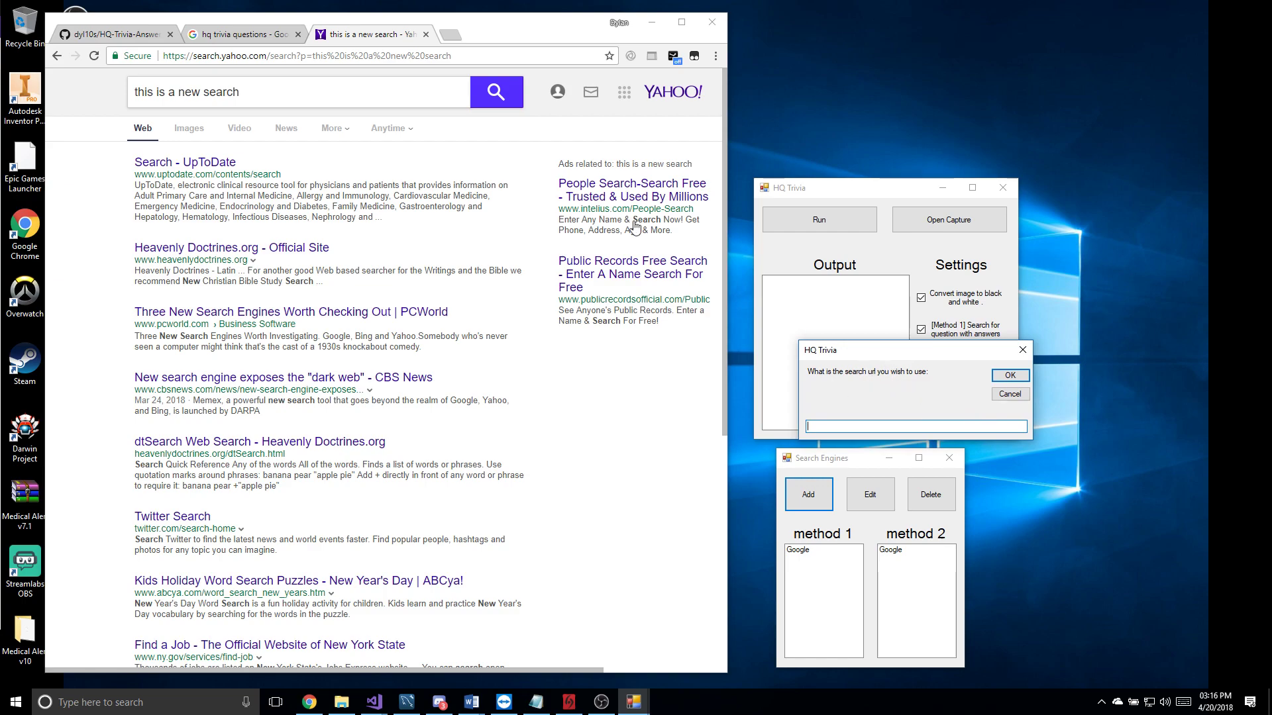
left_click_drag(312, 55, 136, 56)
key("ctrl+c")
left_click(861, 427)
key("ctrl+v")
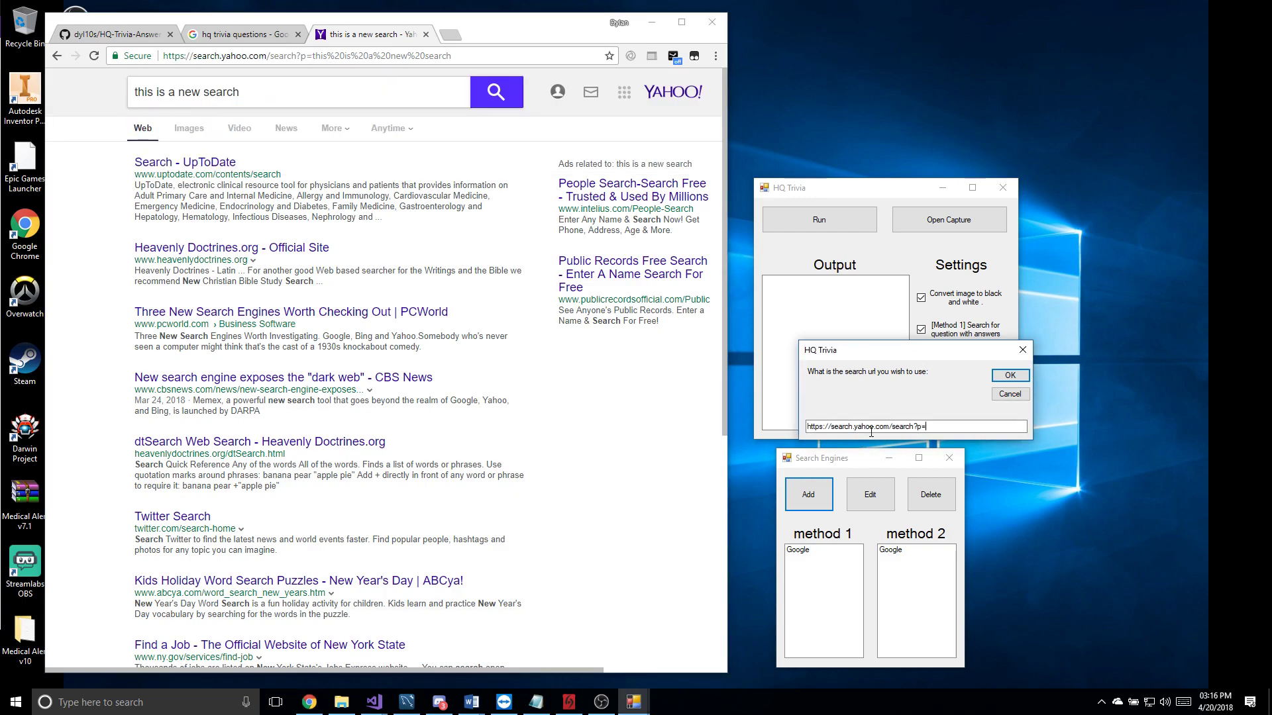
left_click(1004, 375)
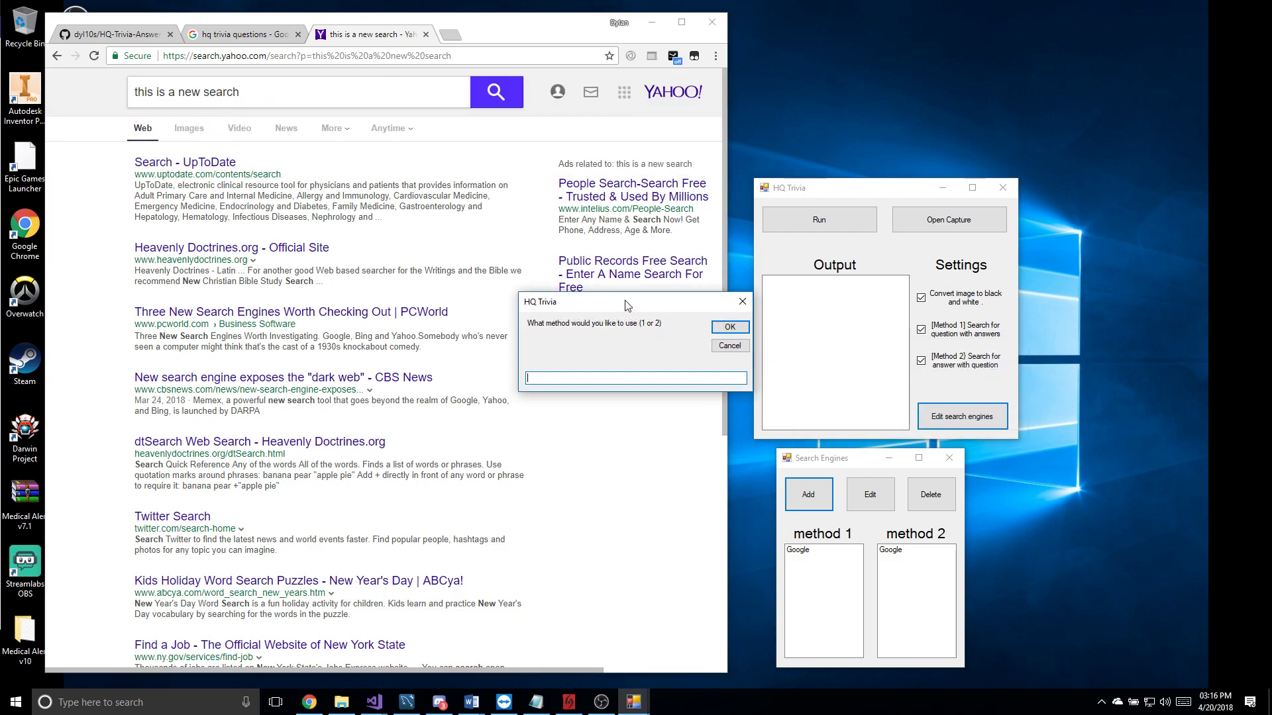
left_click_drag(626, 302, 915, 343)
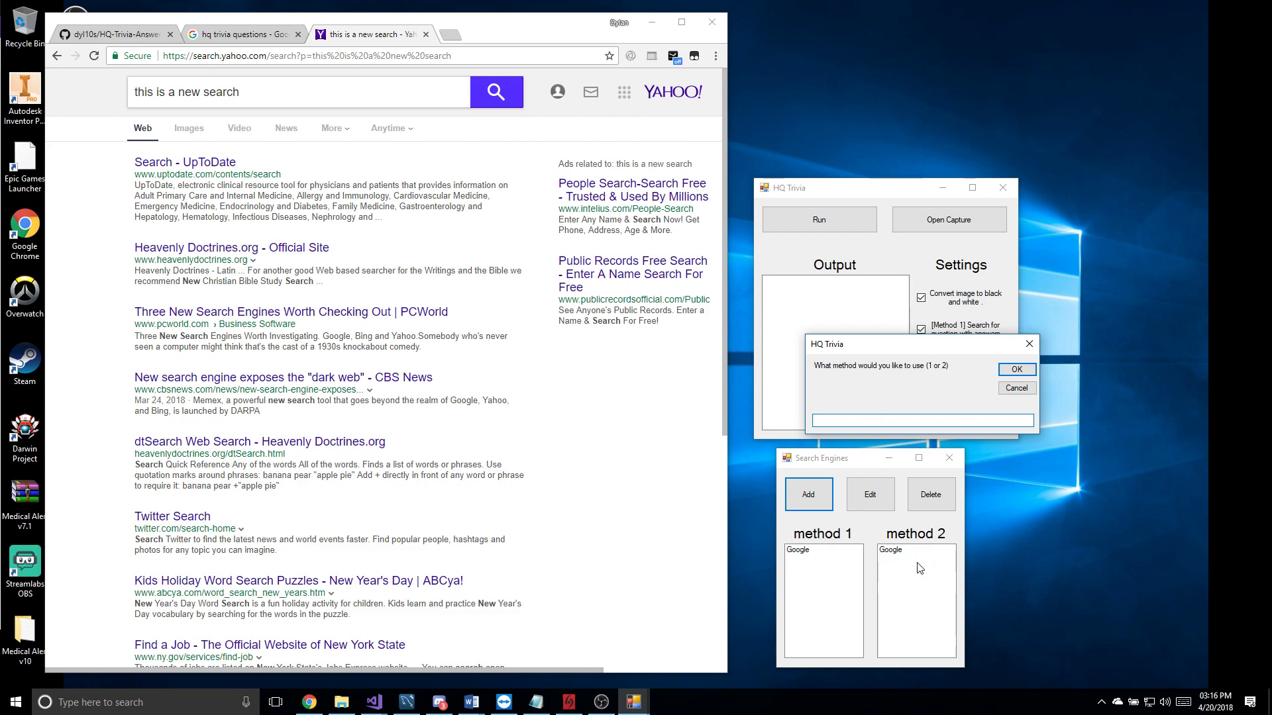
left_click(1020, 370)
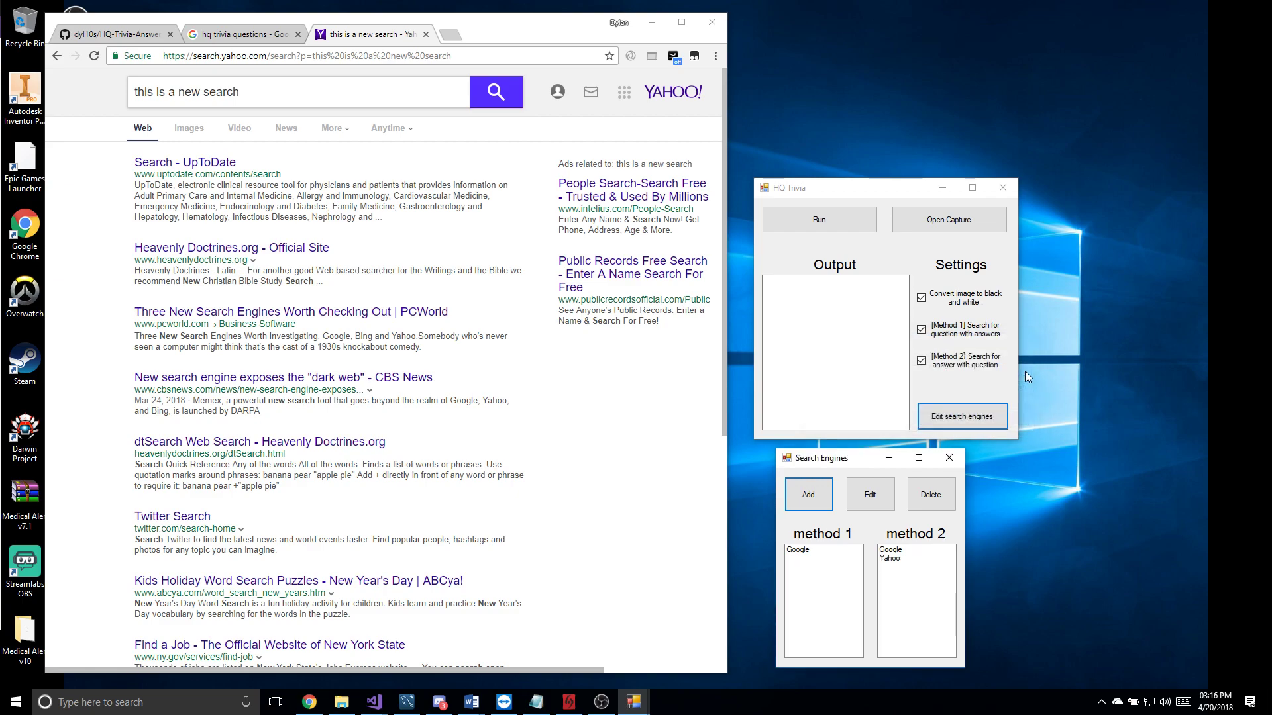
- Step through the method 2 Google entry's label, URL and method, leaving it unchanged
left_click(894, 560)
left_click(895, 551)
left_click(899, 558)
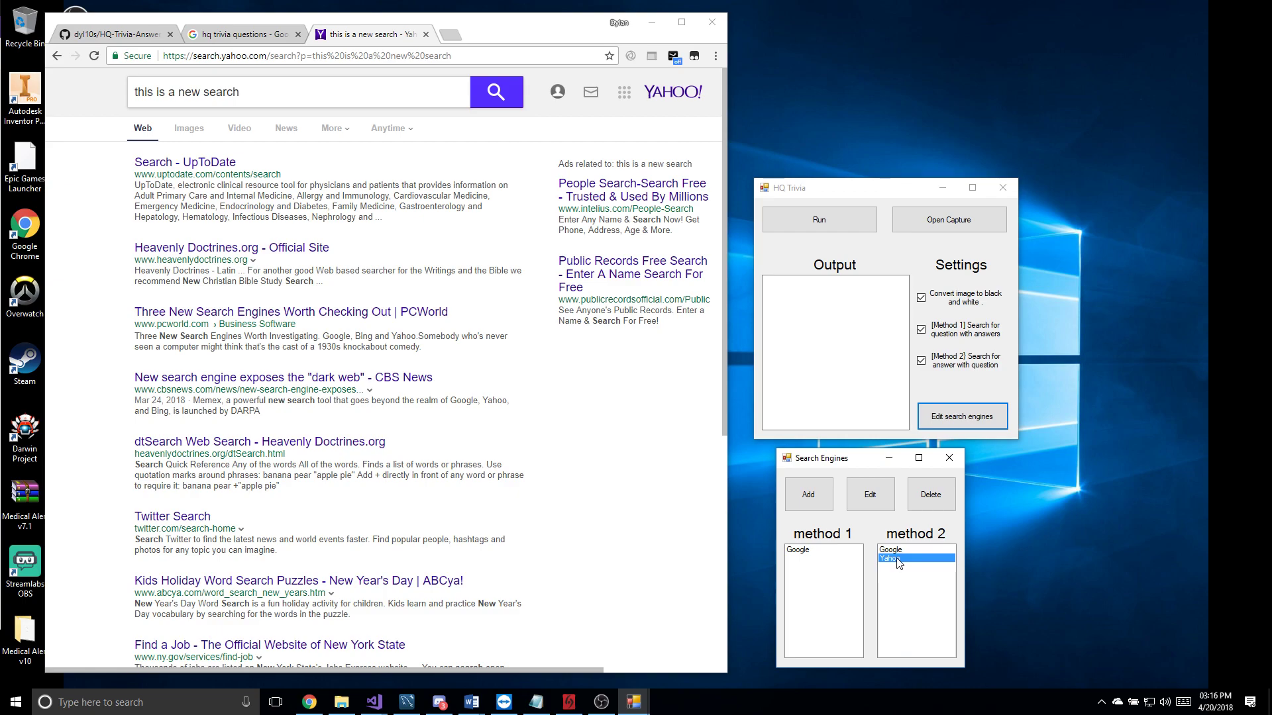
left_click(892, 550)
left_click(896, 560)
left_click(897, 550)
left_click(869, 503)
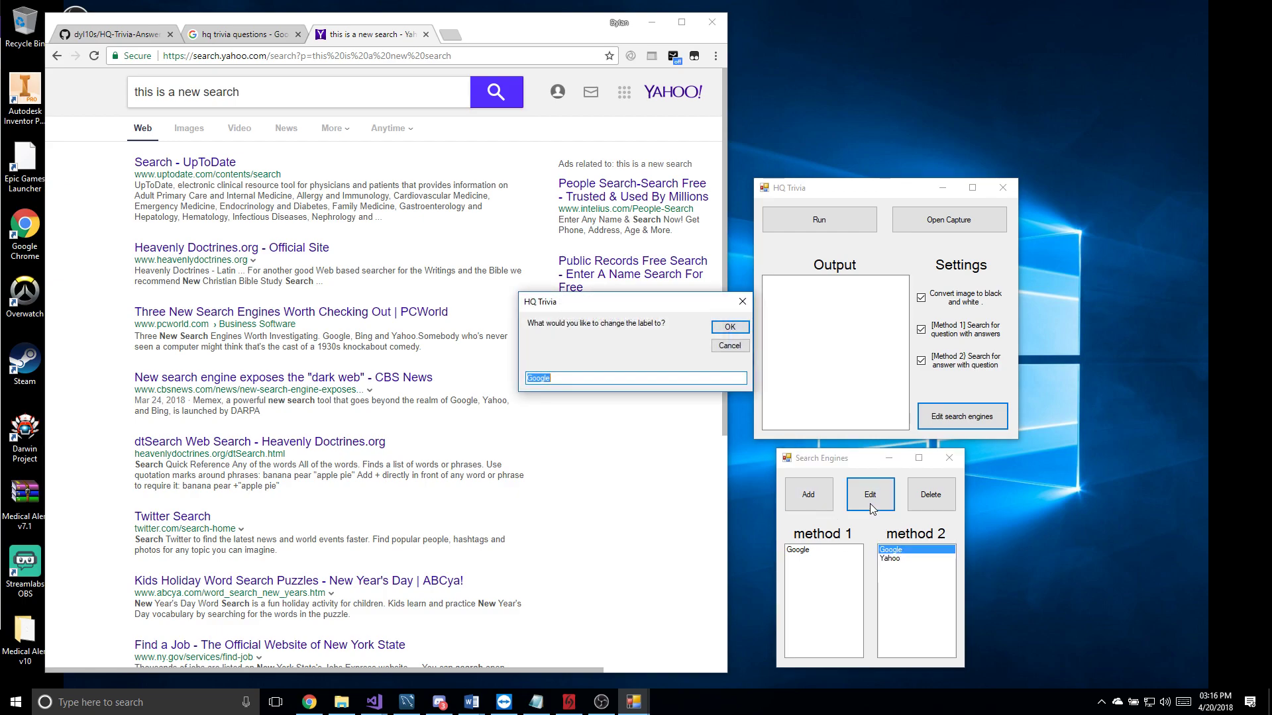
left_click(560, 377)
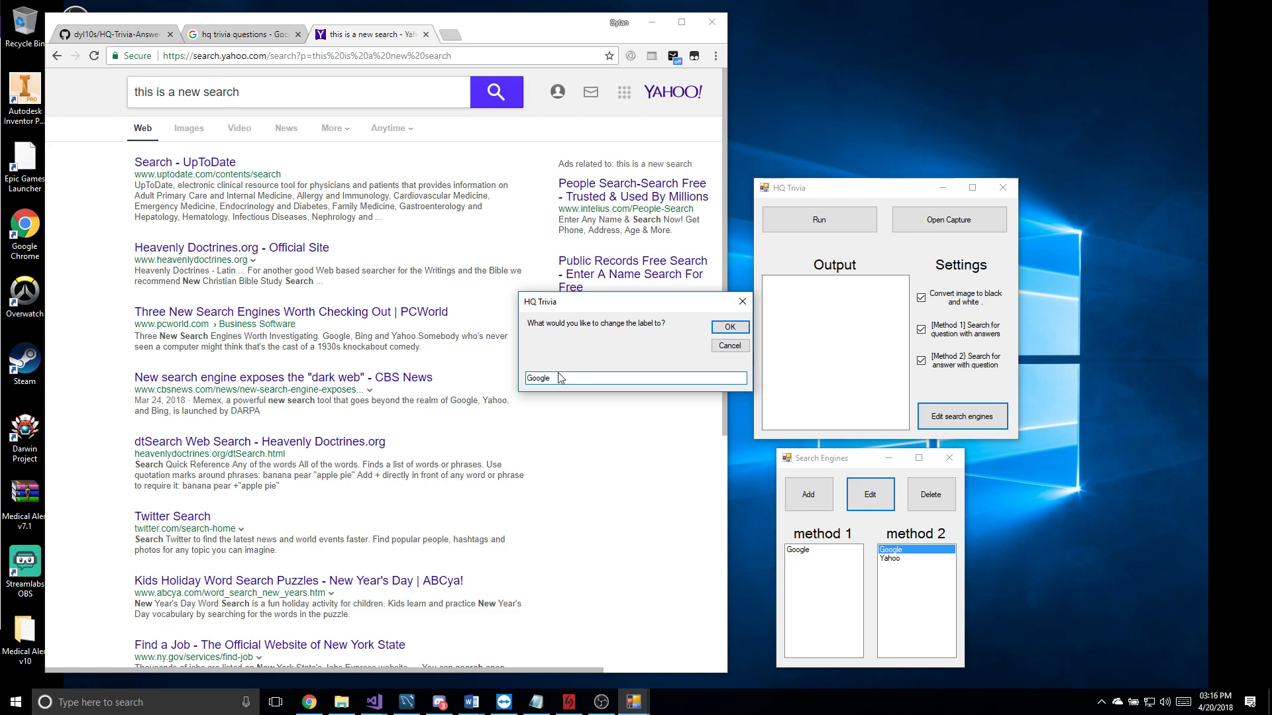
left_click(716, 329)
left_click(676, 379)
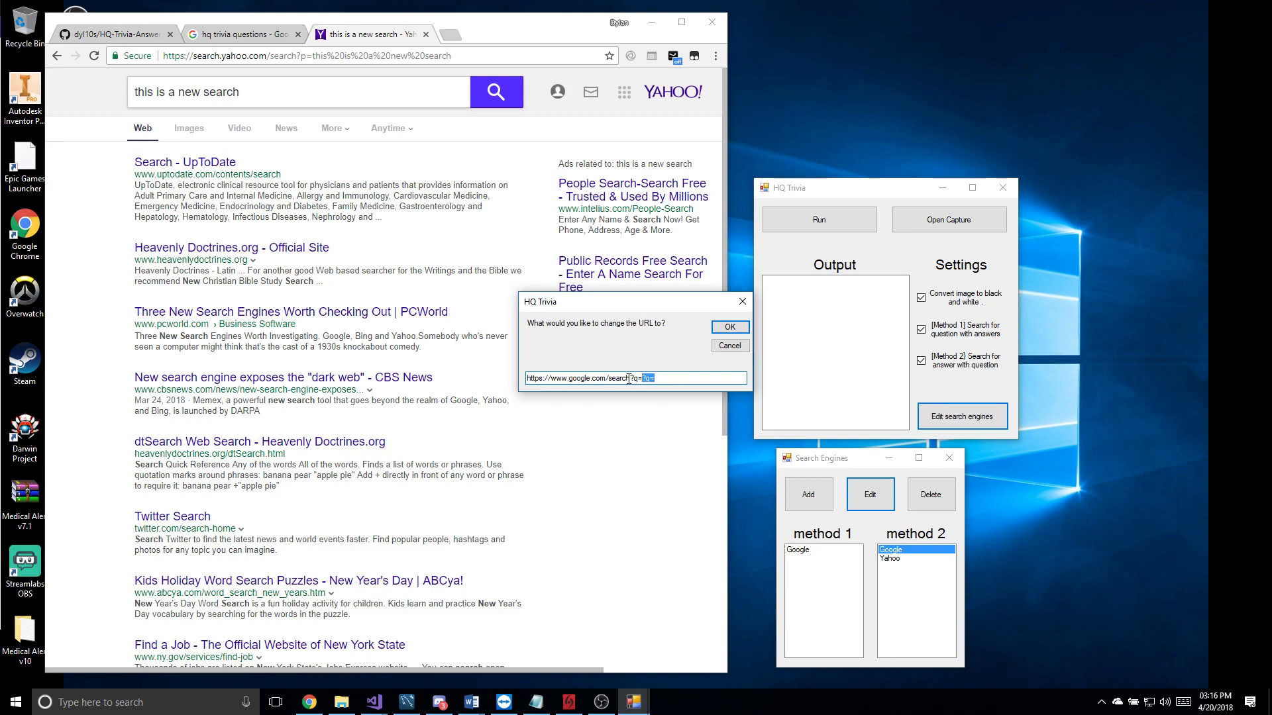
left_click(730, 328)
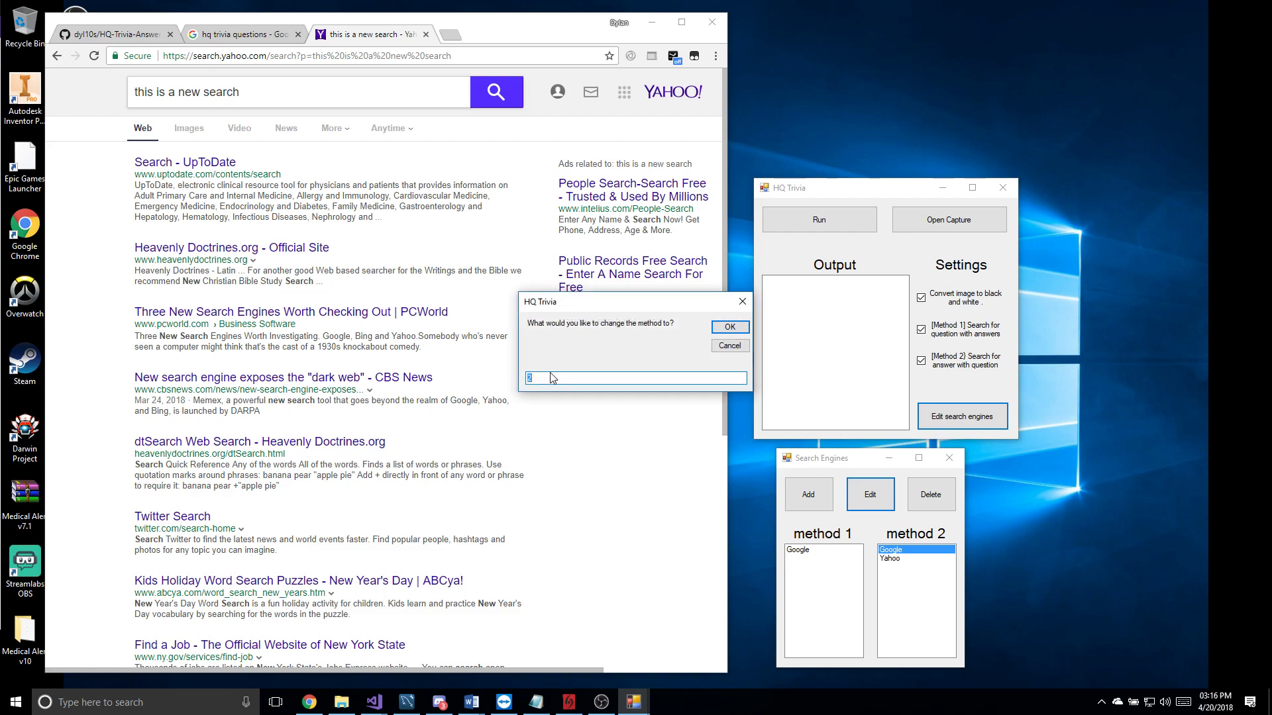
left_click(729, 328)
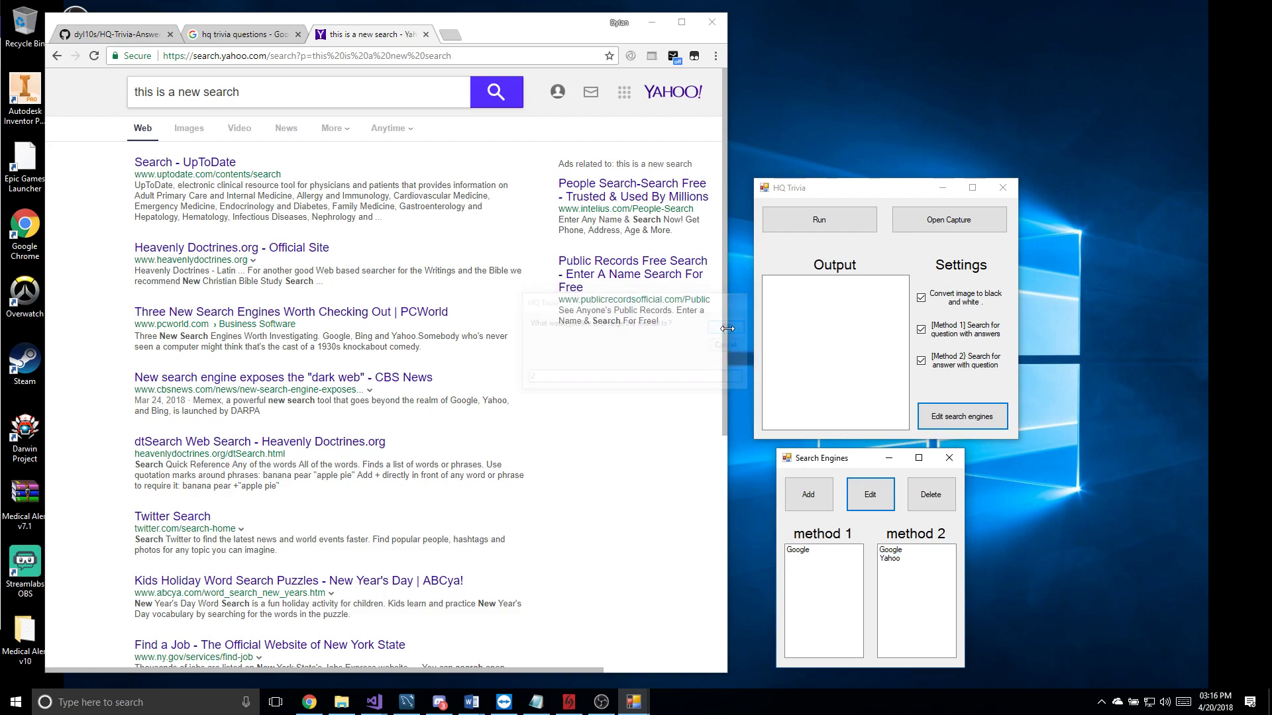
- Step through the method 1 Google entry unchanged, then close the Search Engines window
left_click(818, 550)
left_click(862, 494)
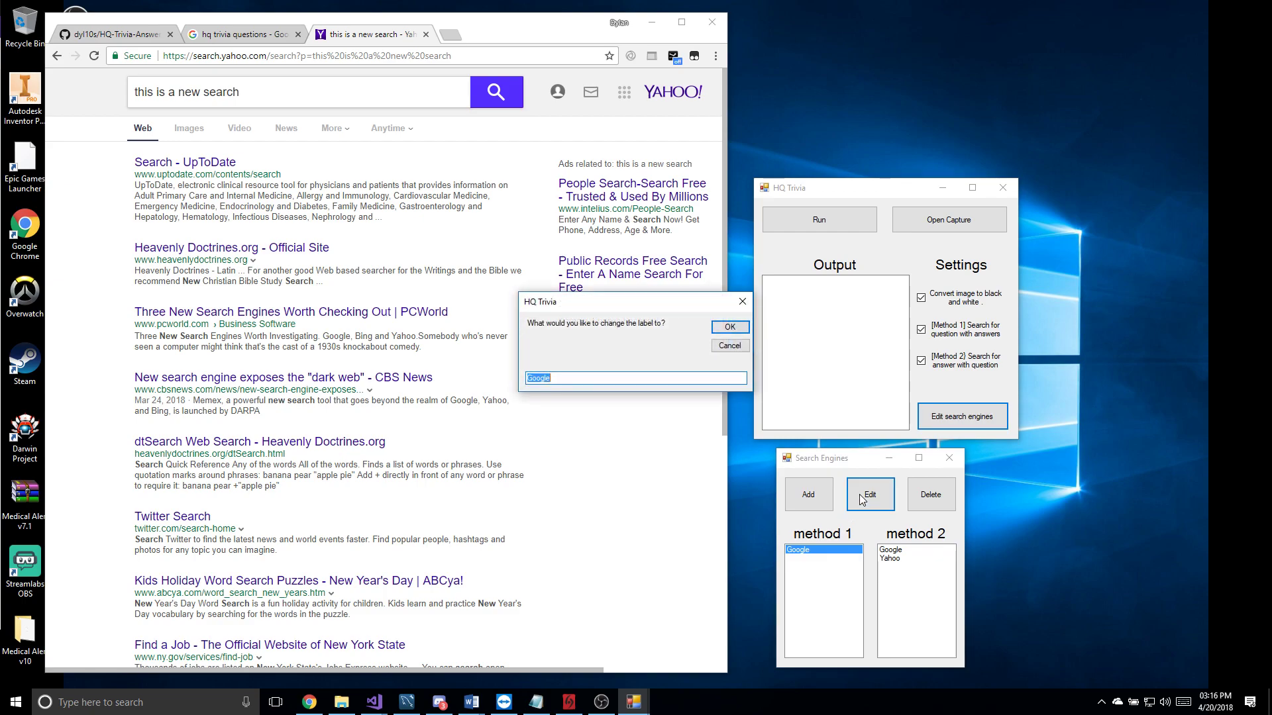
left_click(729, 327)
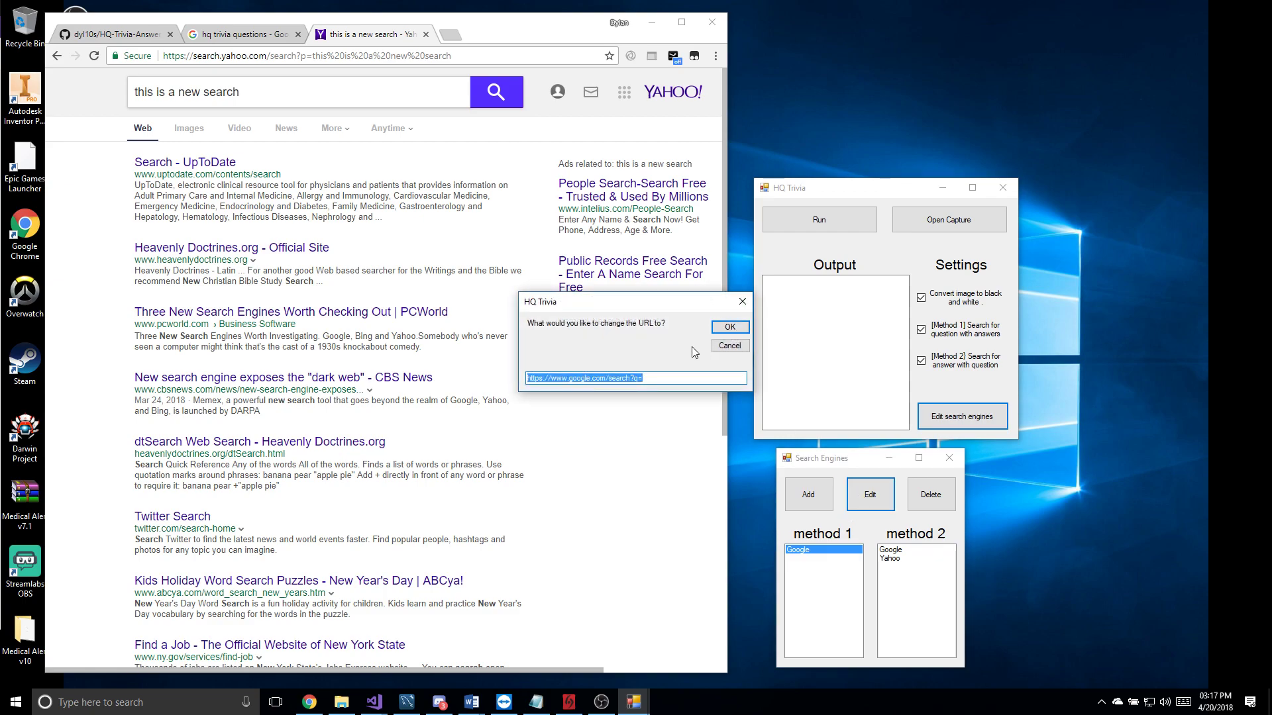
left_click(658, 381)
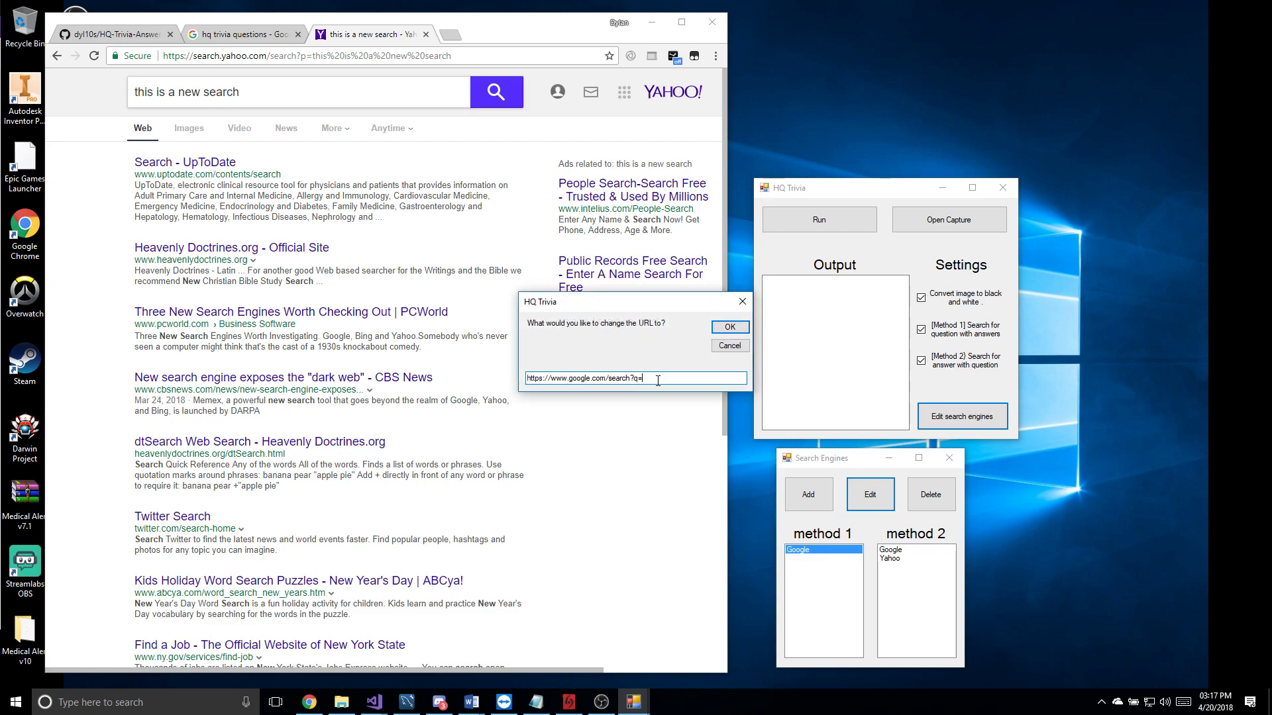
left_click(728, 327)
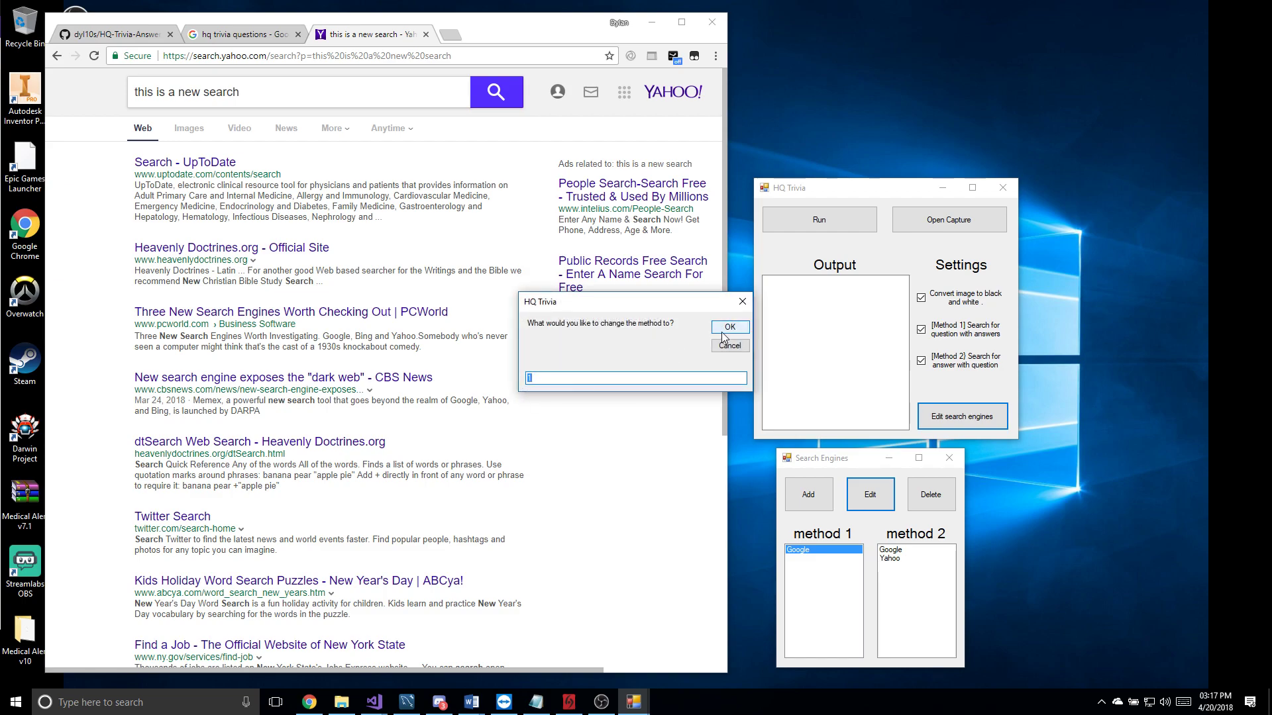
left_click(725, 331)
left_click(948, 458)
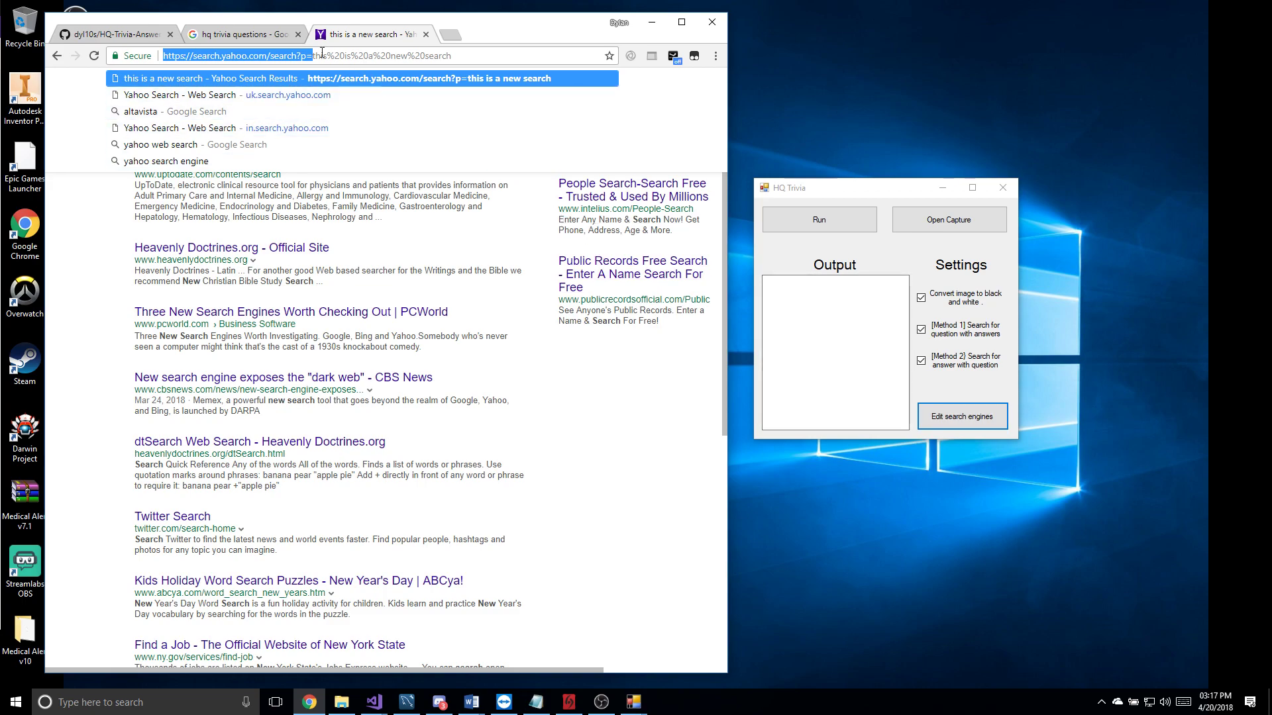
- Capture the Vice Media question from the Chrome tab and run the Google and Yahoo answer search
key("ctrl+shift+Tab")
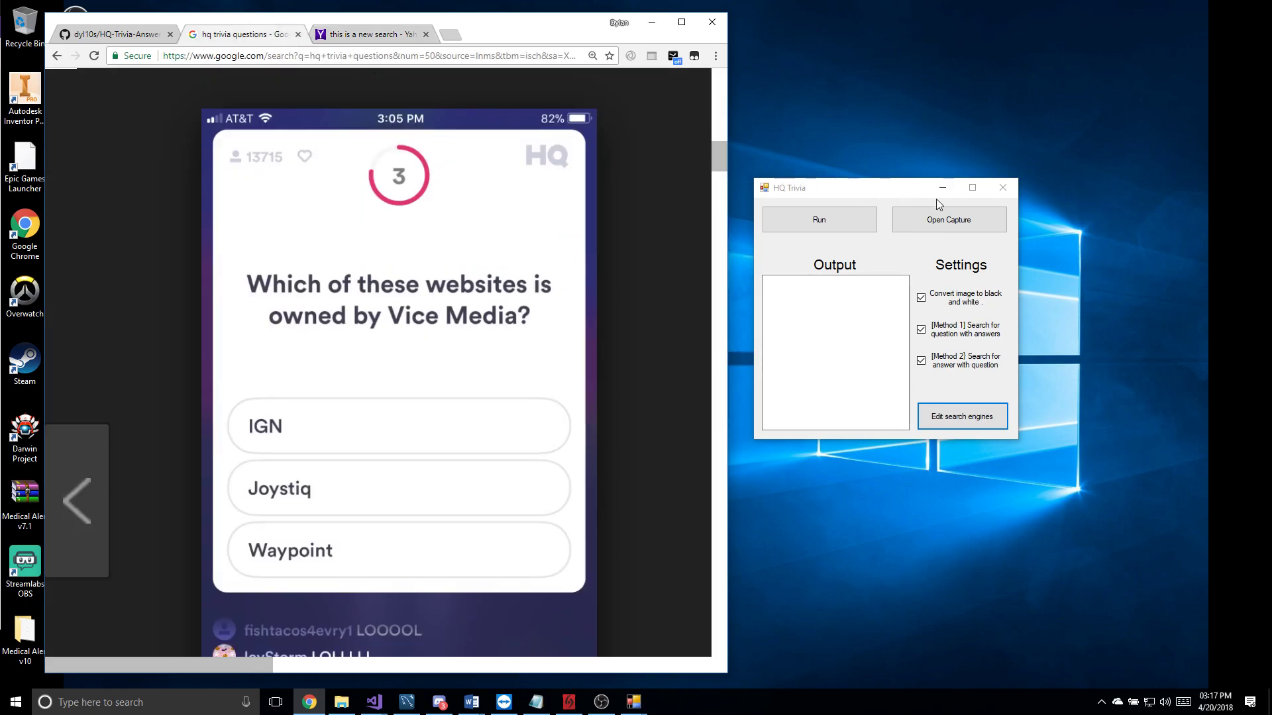
left_click(954, 217)
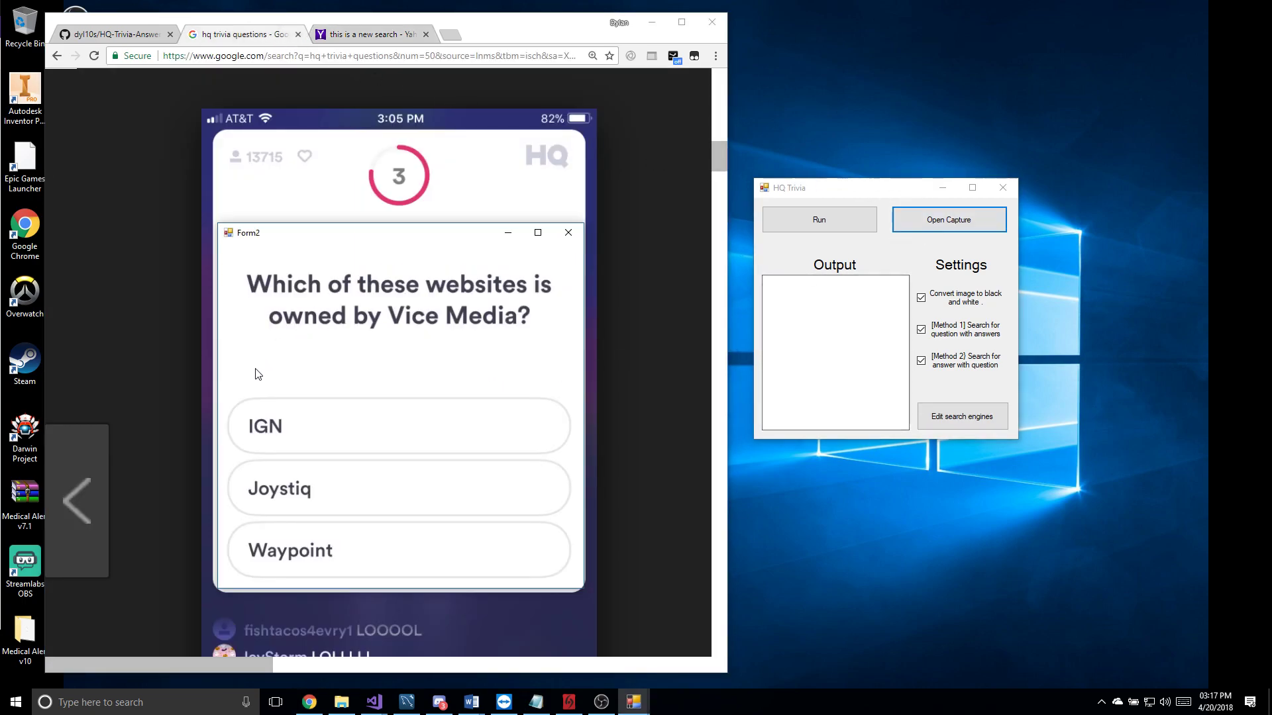
left_click(809, 225)
left_click(828, 226)
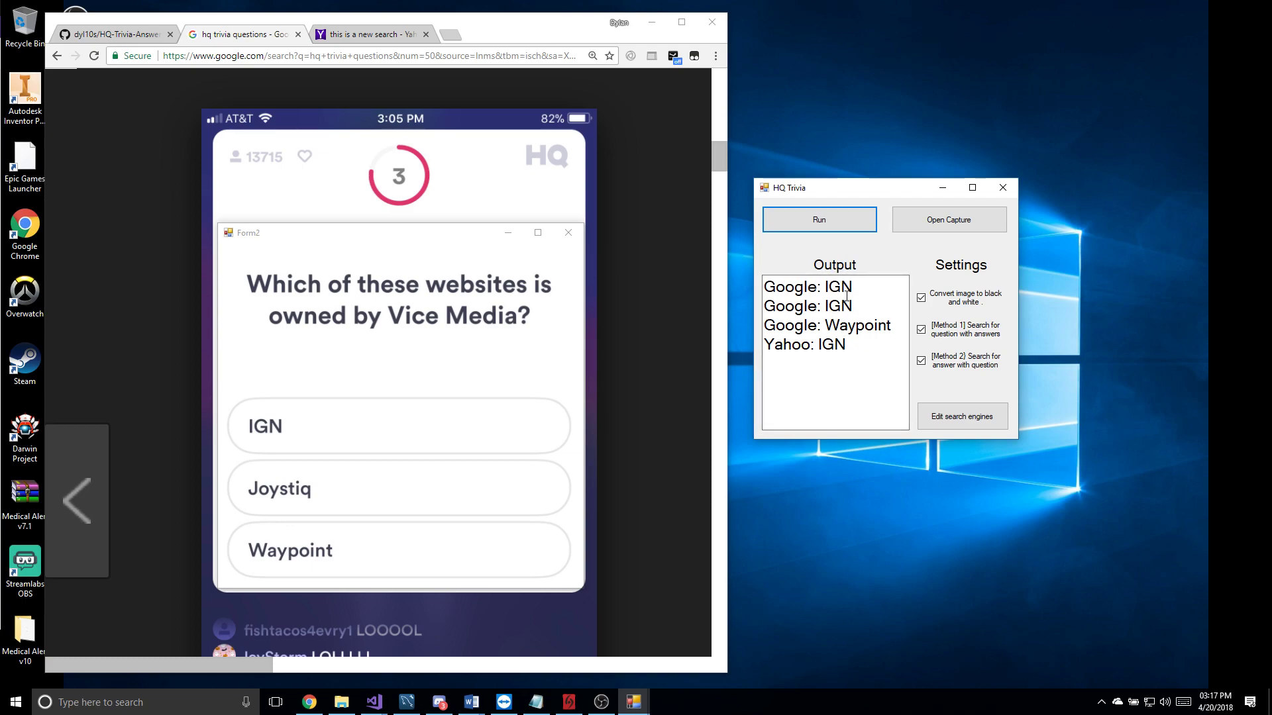
mouse_move(913, 331)
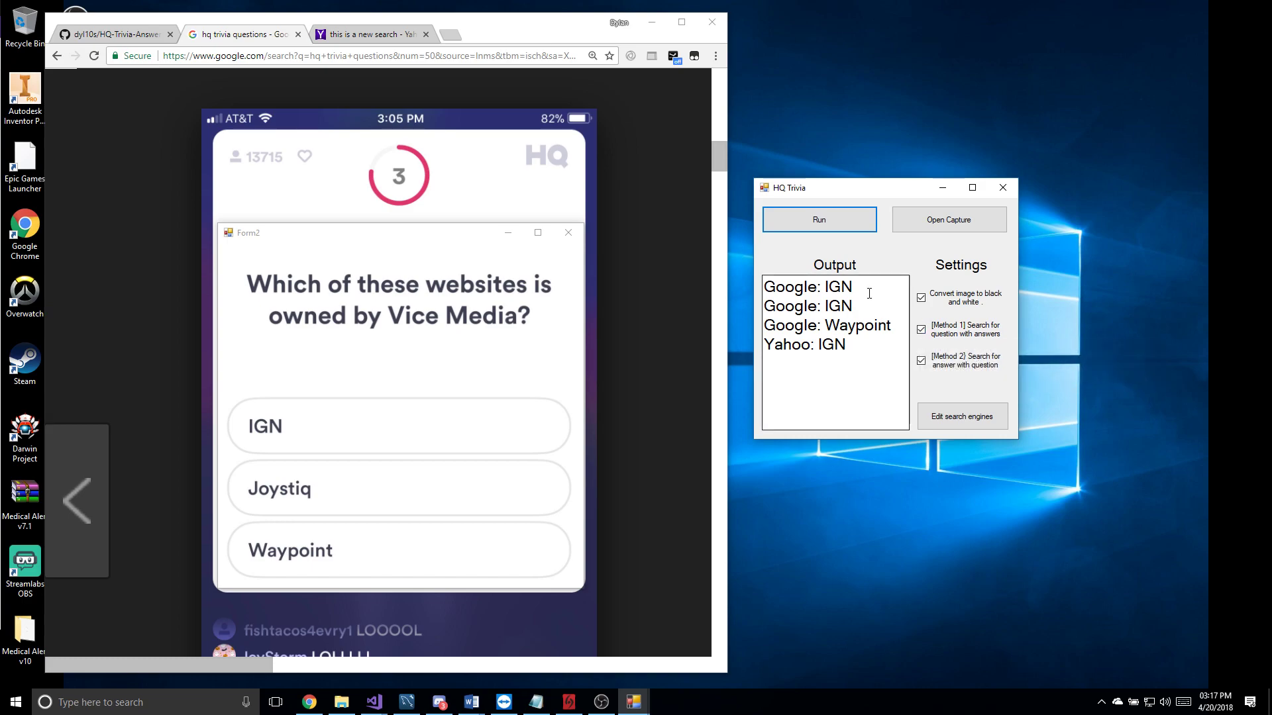
double_click(840, 287)
left_click(854, 286)
double_click(841, 286)
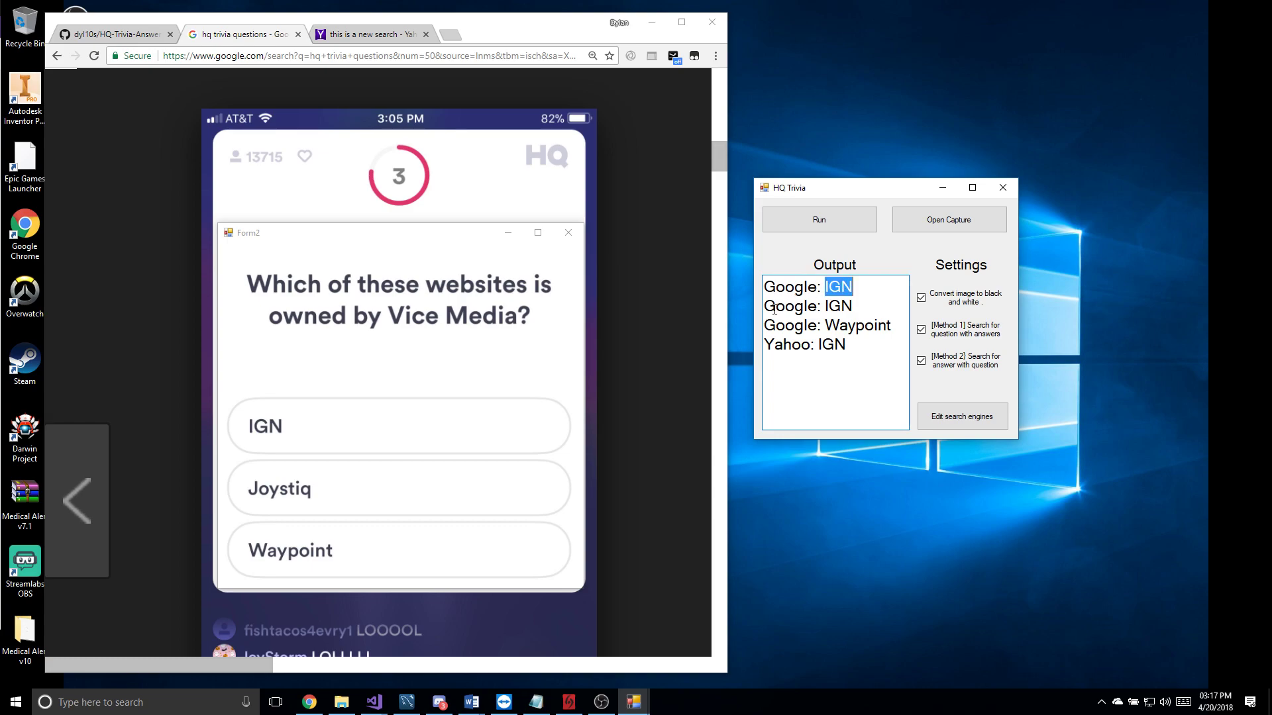
double_click(835, 305)
double_click(774, 325)
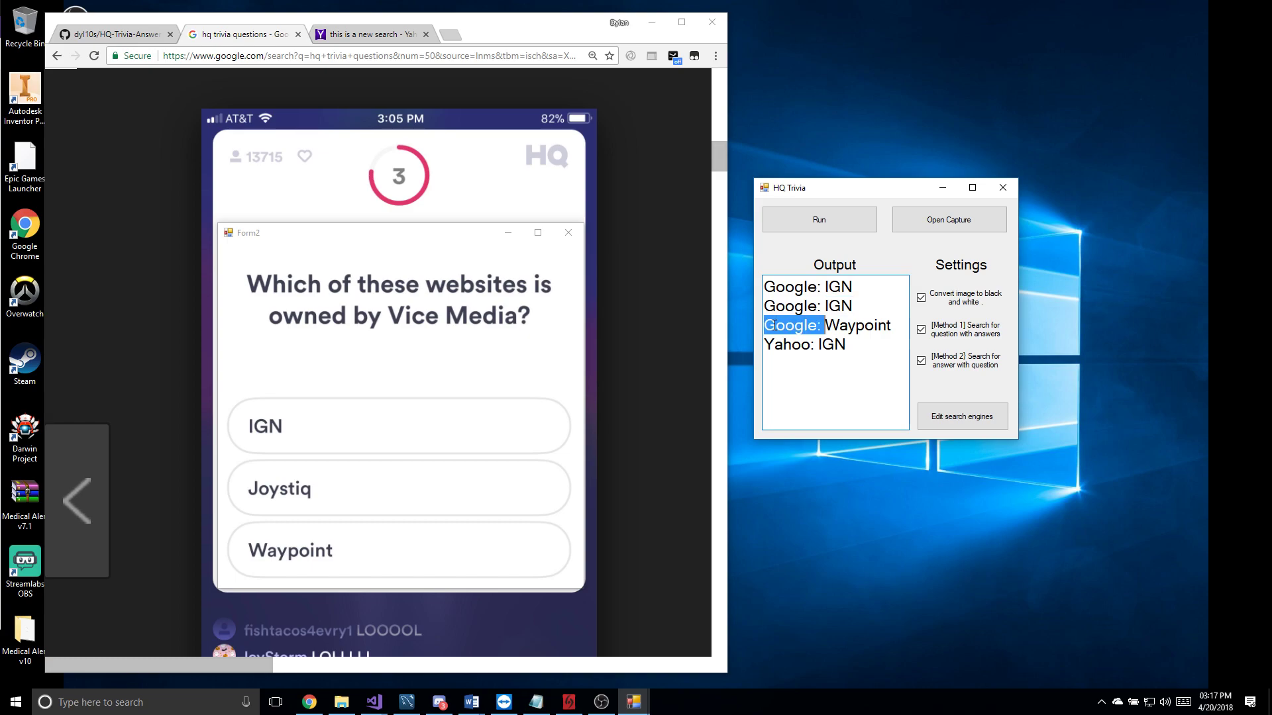
double_click(873, 324)
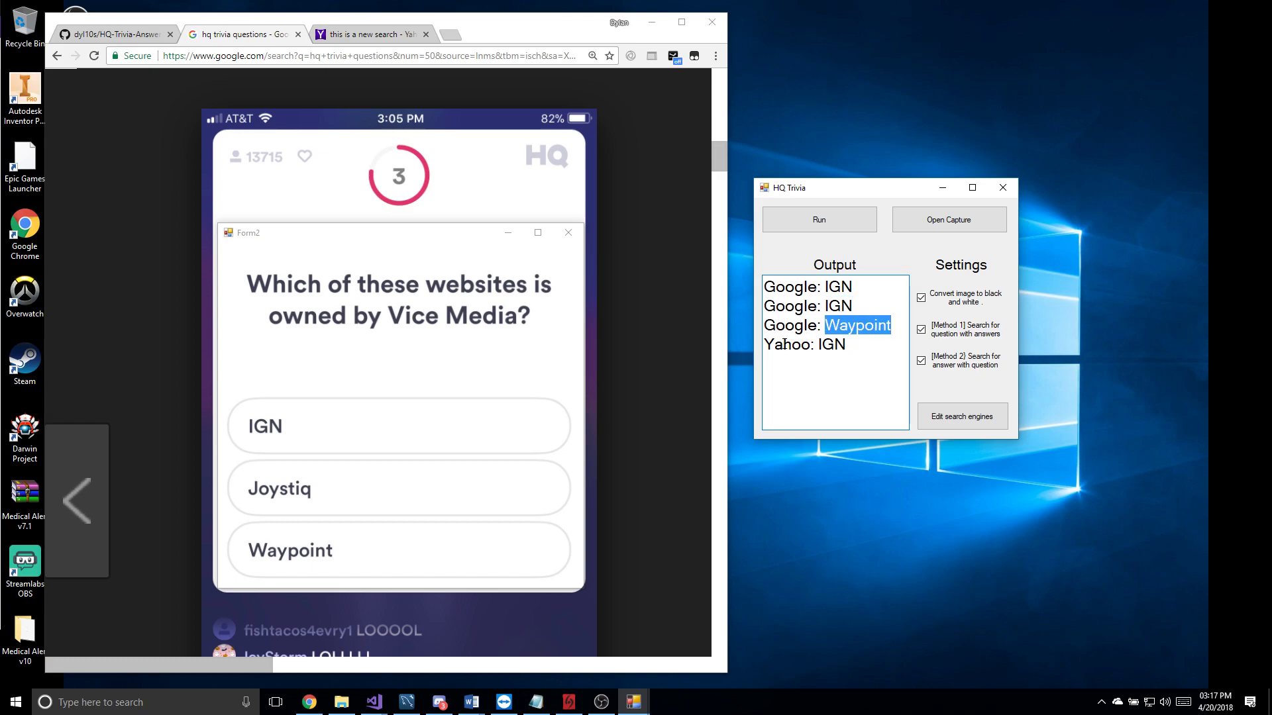
double_click(784, 344)
double_click(833, 343)
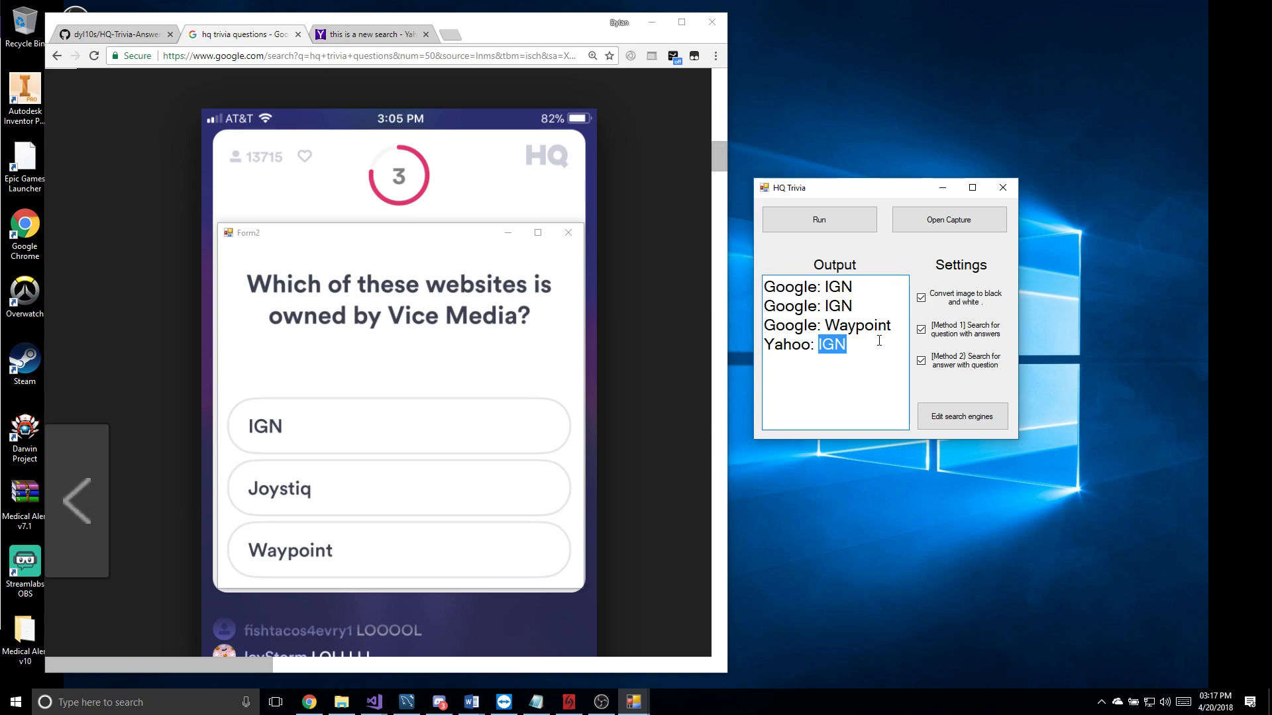
left_click(850, 343)
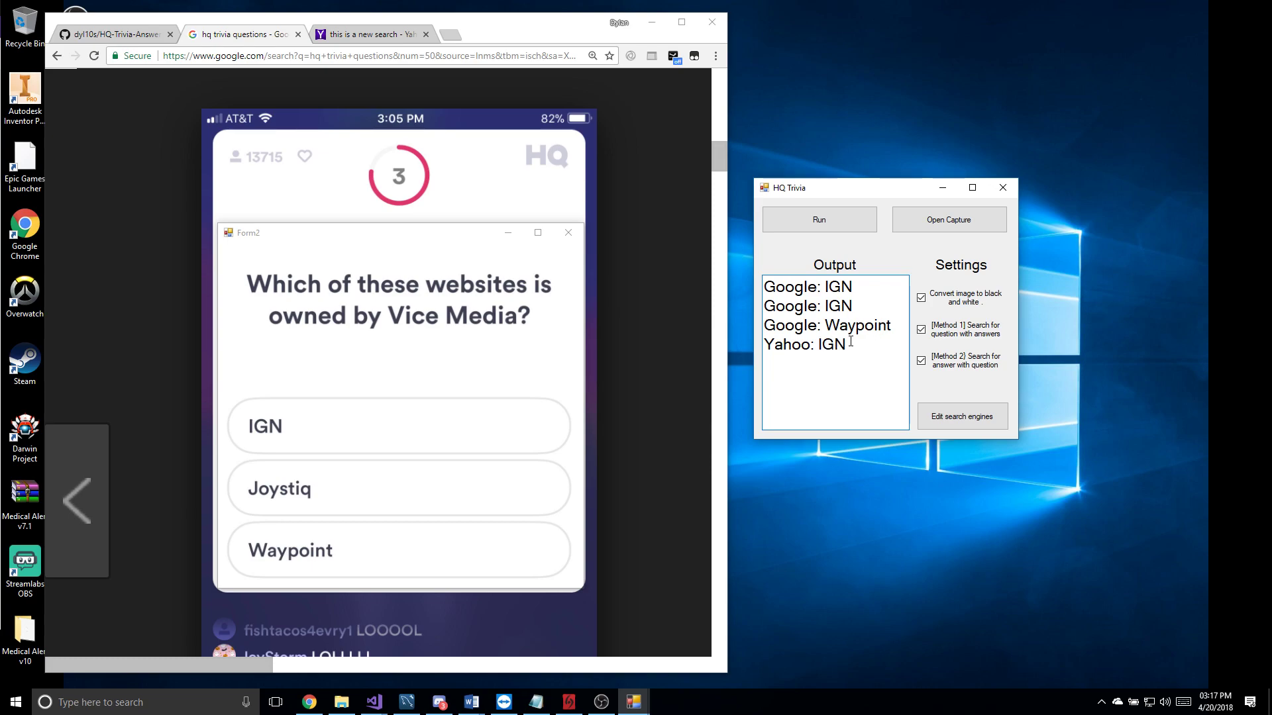
left_click_drag(862, 347, 835, 285)
left_click(840, 303)
left_click_drag(868, 347, 766, 284)
left_click(891, 303)
- Turn off black-and-white conversion and Method 2, then run with Method 1, giving two empty Google results
left_click(955, 298)
left_click(946, 361)
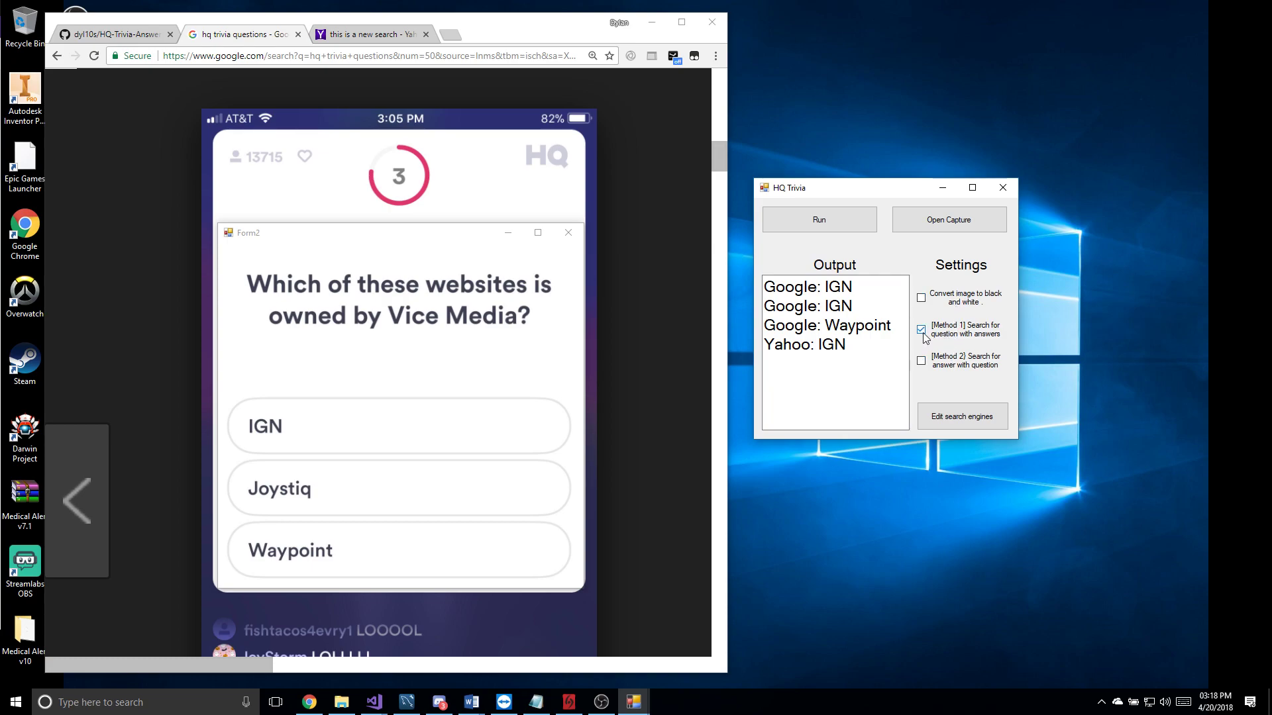
mouse_move(942, 330)
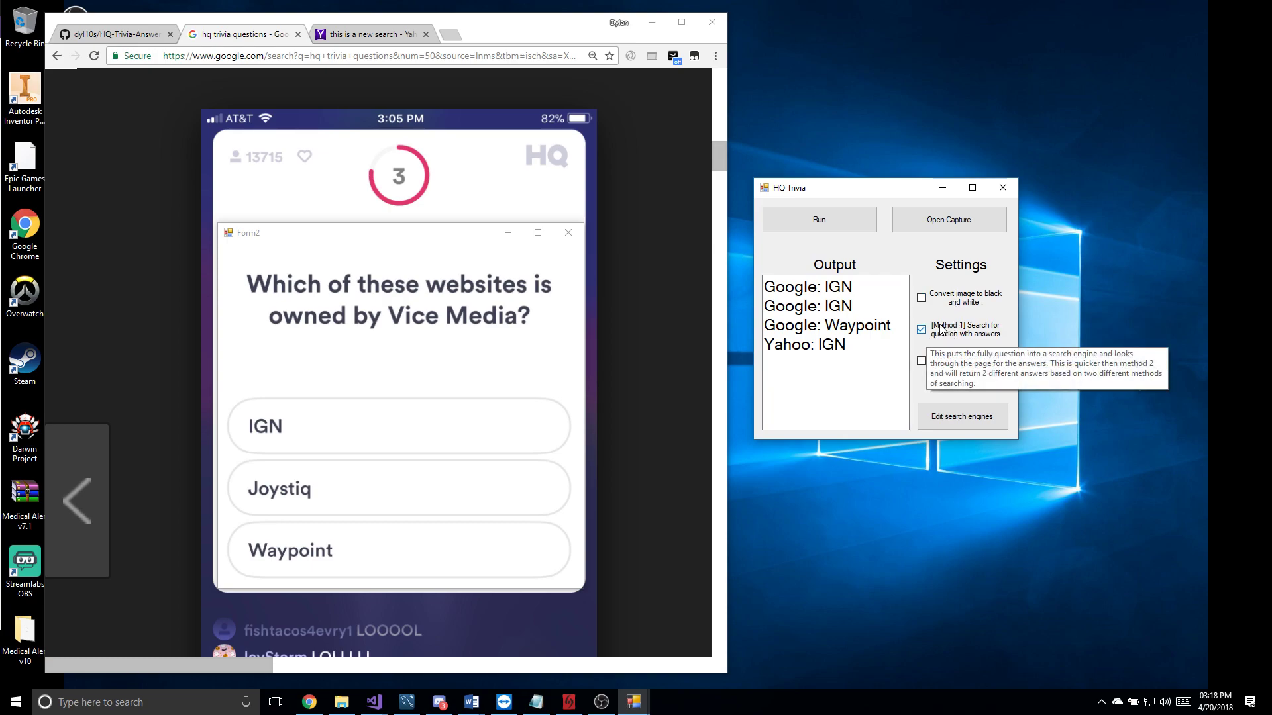
left_click(824, 221)
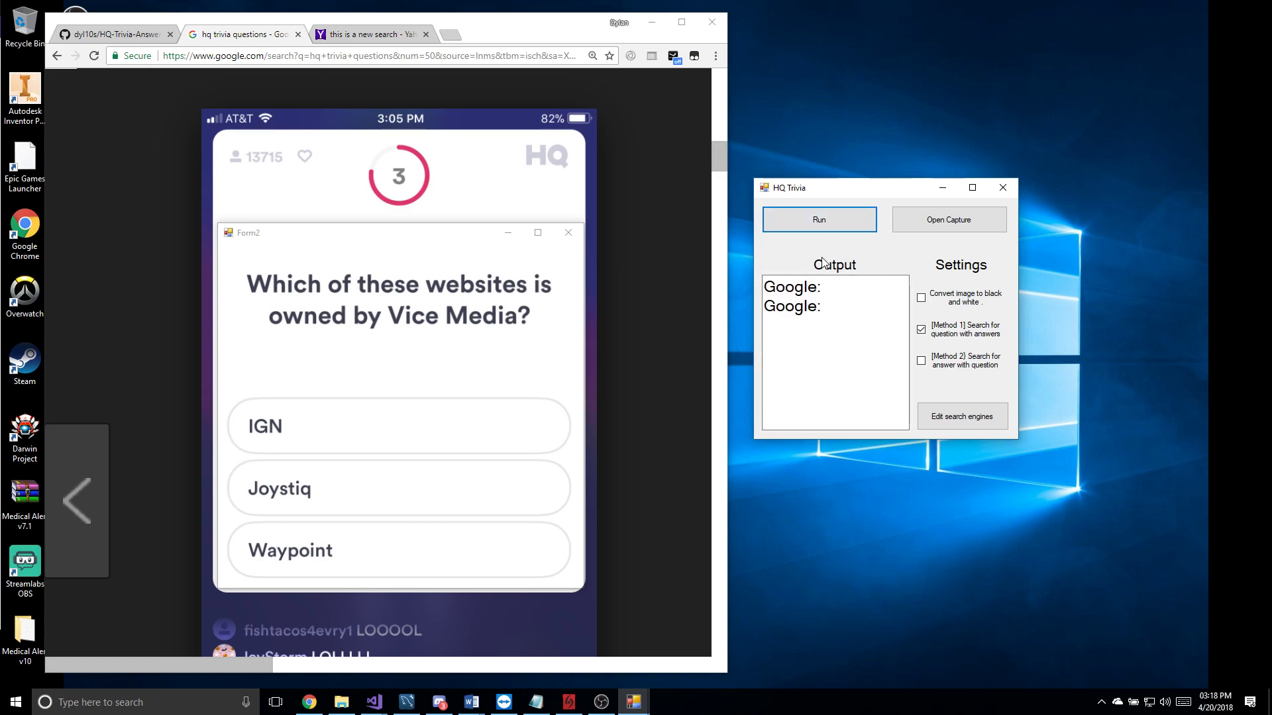
left_click_drag(848, 289, 849, 301)
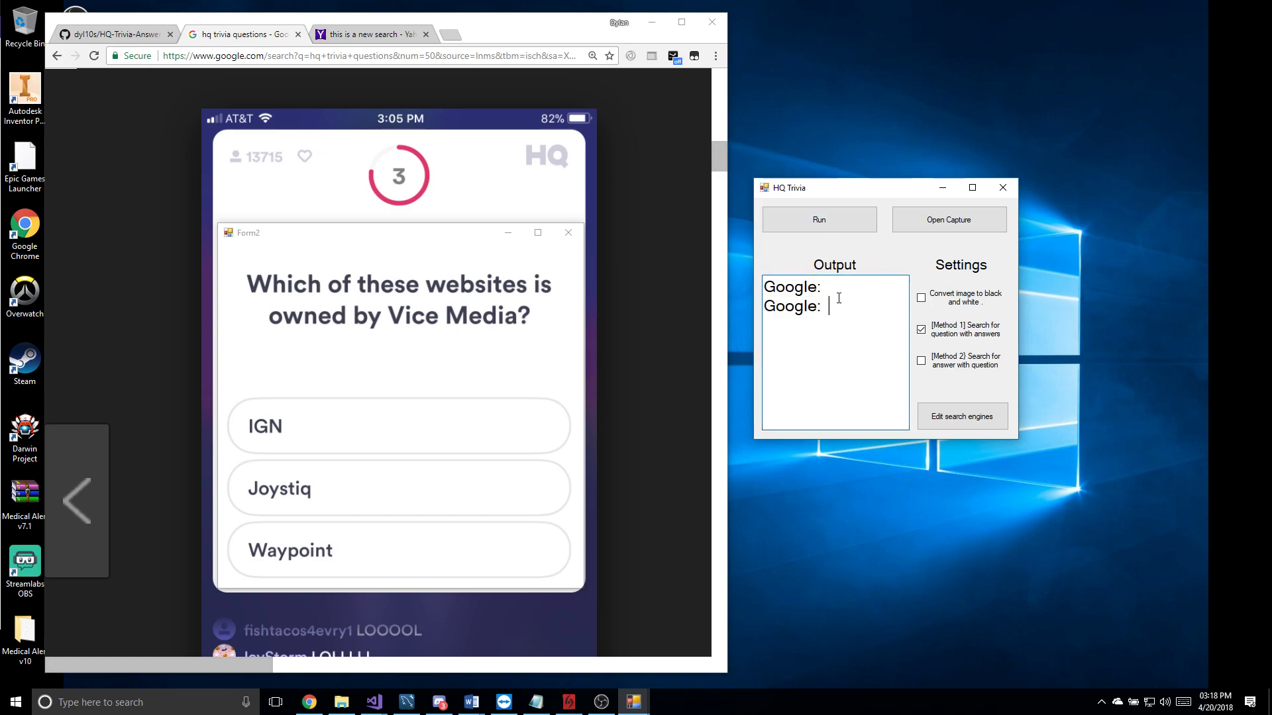
left_click(839, 310)
- Tighten the capture window around the Vice Media question, rerun, and re-enable black-and-white conversion
left_click_drag(584, 588, 576, 575)
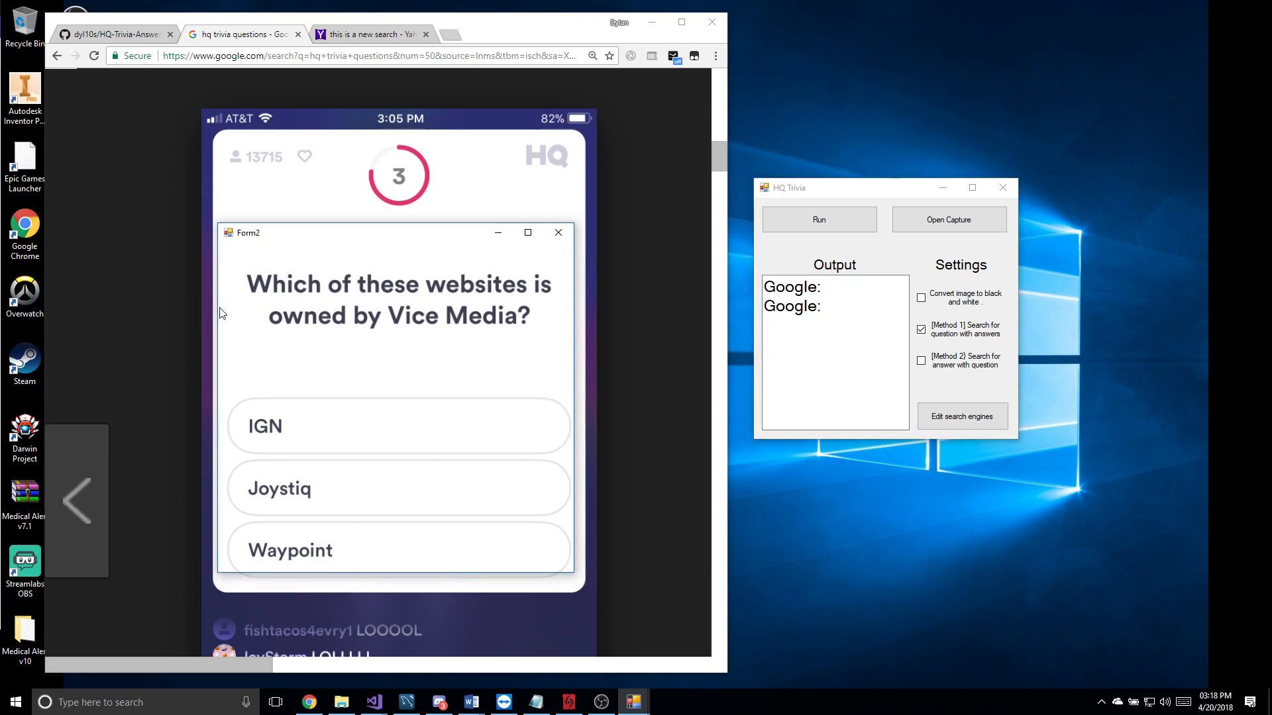
left_click_drag(218, 306, 231, 306)
left_click_drag(578, 376, 565, 375)
left_click_drag(393, 223, 390, 246)
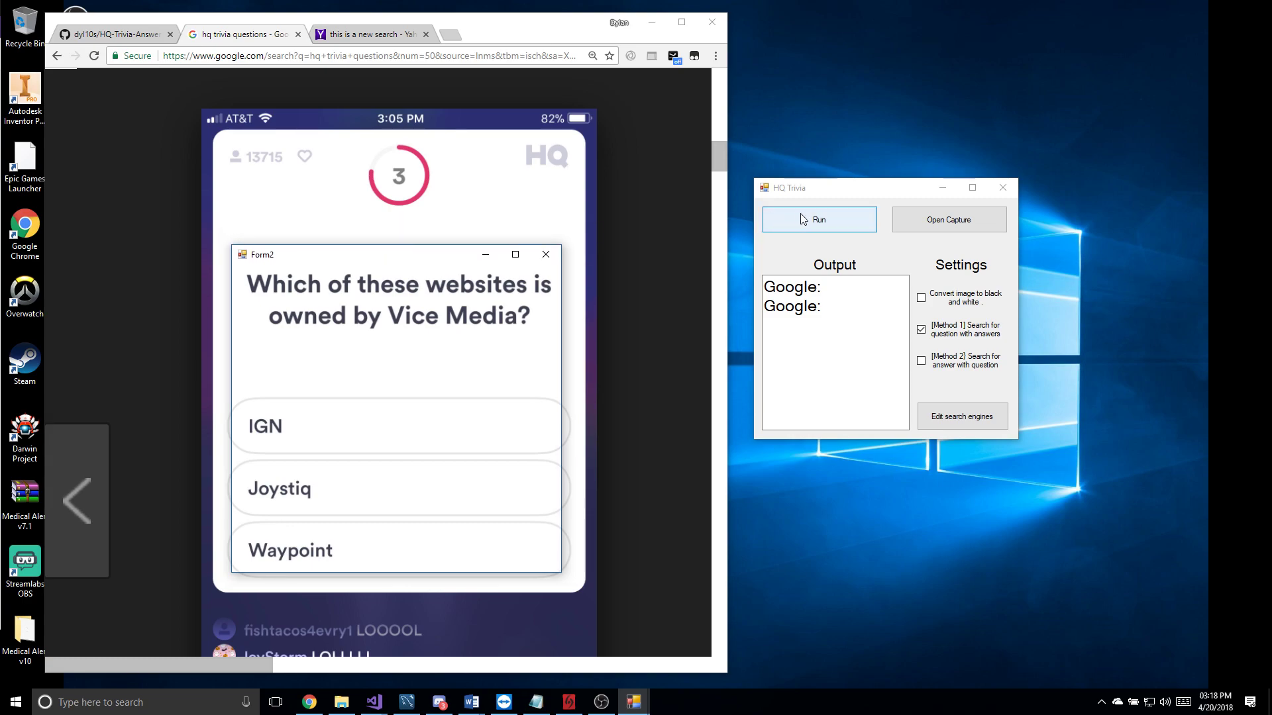
left_click(828, 229)
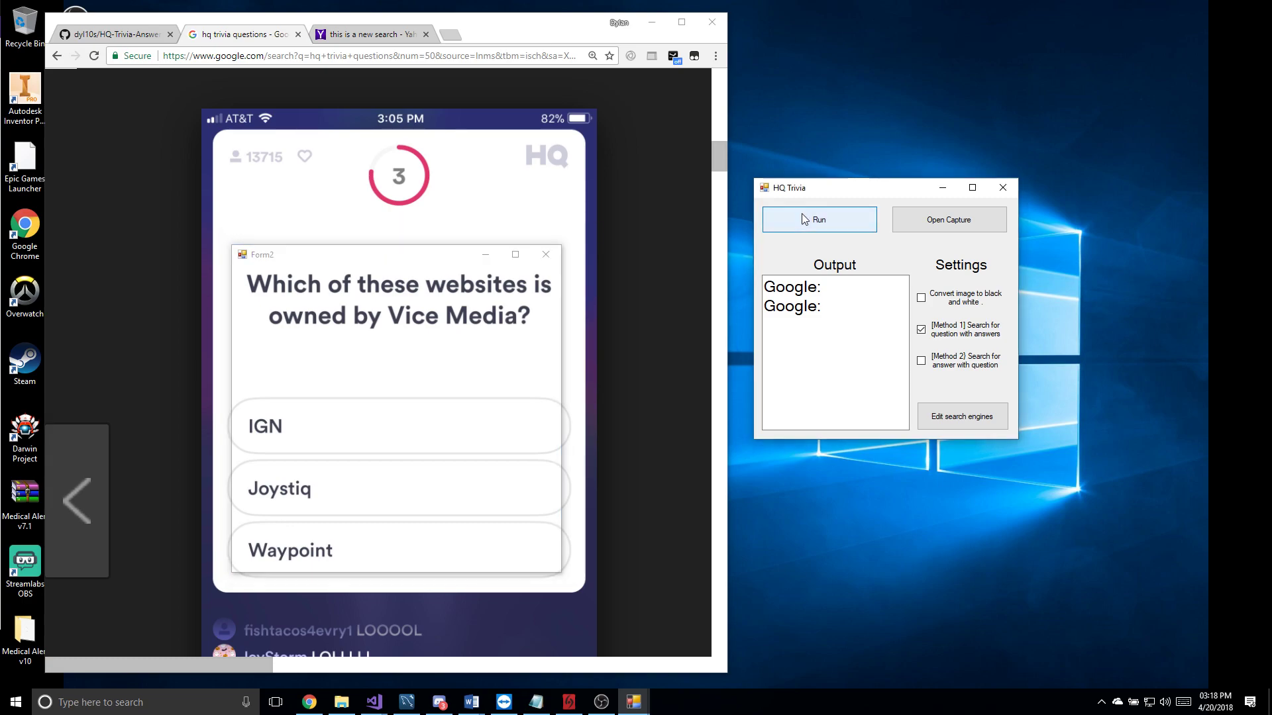
left_click(964, 299)
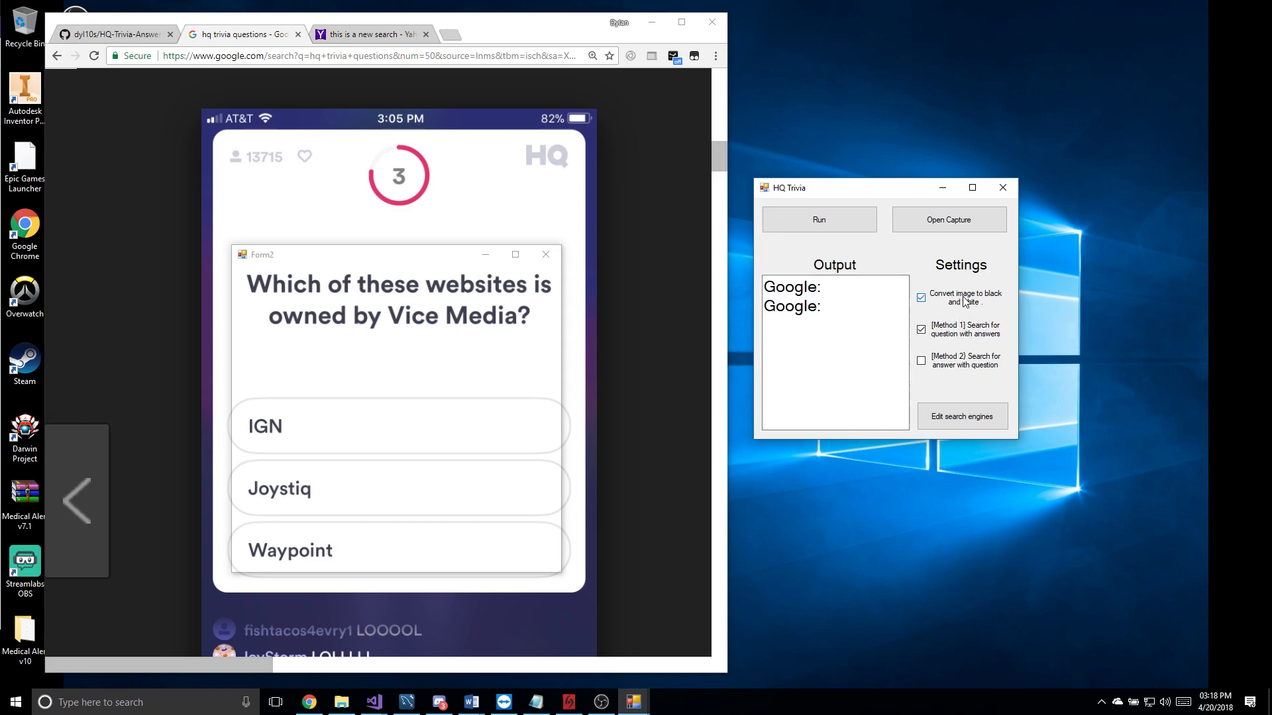
- Rerun with black-and-white conversion on and confirm both Output lines read Google: IGN
left_click(850, 226)
double_click(840, 287)
double_click(842, 308)
left_click(867, 295)
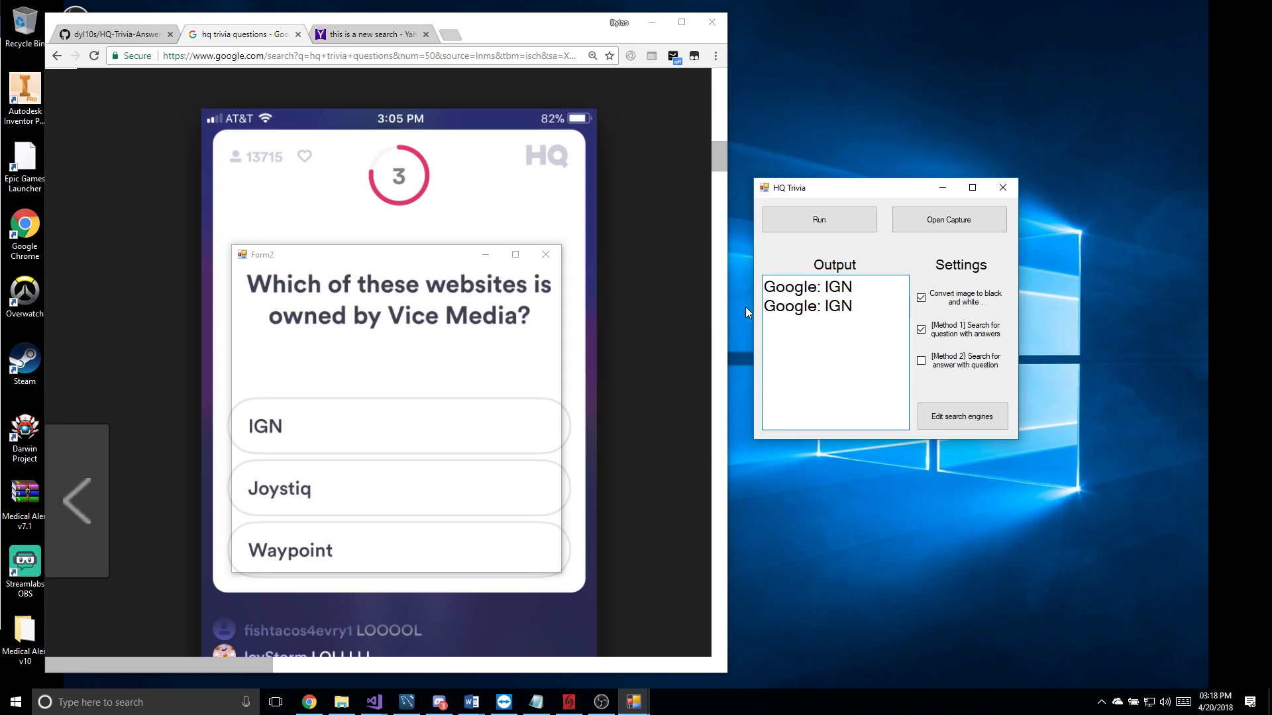